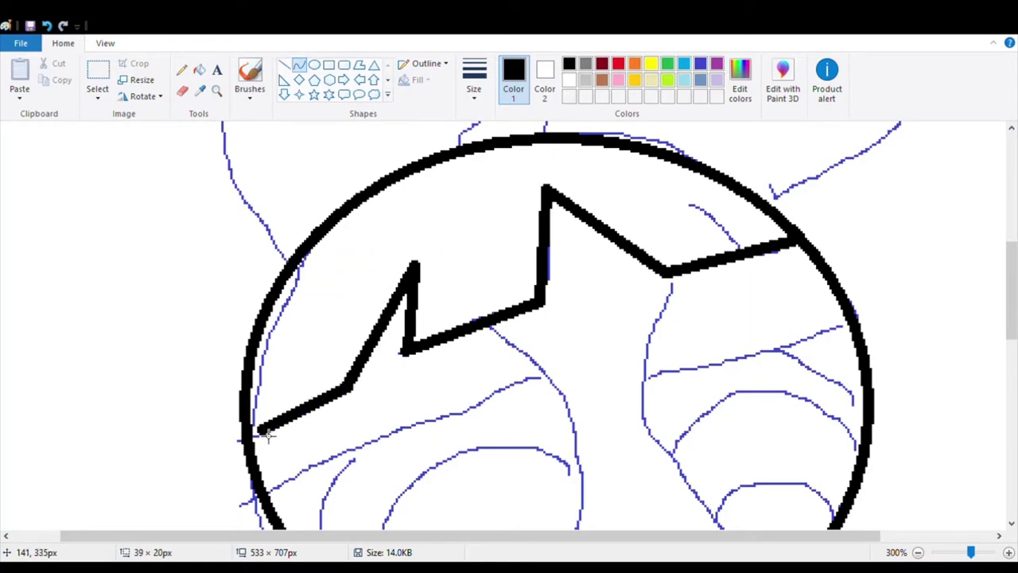
Trace the right ear's outline and the inner edge of the left ear over the sketch with black curves
scroll(784, 223, "up", 5)
scroll(784, 222, "right", 1)
mouse_move(932, 193)
left_mouse_down()
mouse_move(826, 219)
mouse_move(660, 366)
mouse_move(485, 436)
mouse_move(845, 427)
mouse_move(738, 390)
mouse_move(722, 395)
left_mouse_up()
left_click(566, 216)
scroll(739, 390, "down", 3)
scroll(722, 395, "up", 3)
left_click_drag(578, 159, 405, 450)
left_click(516, 348)
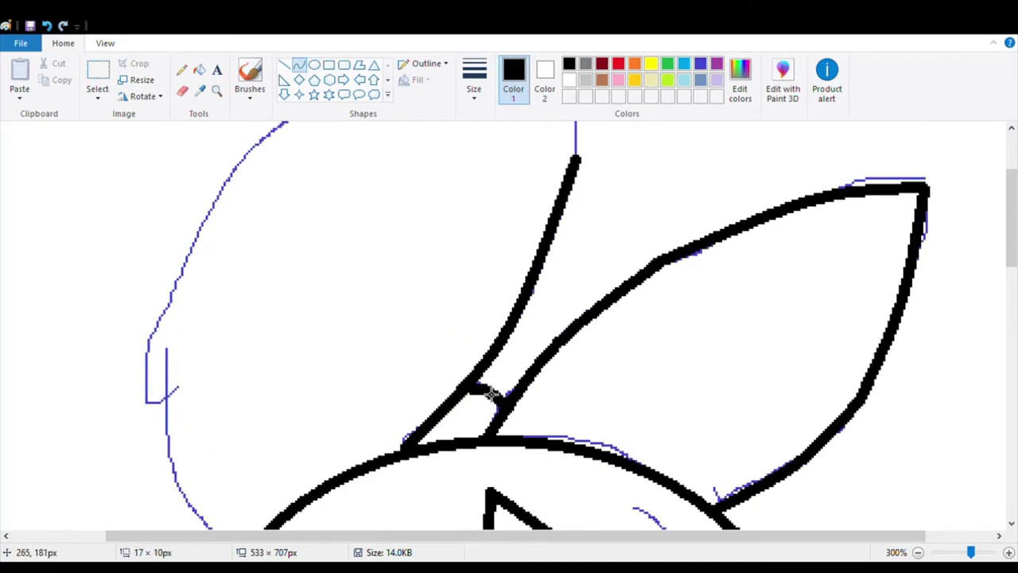
Trace the rest of the left ear's outline from its tip around the outer side down to the head
scroll(490, 393, "up", 3)
left_click_drag(563, 159, 585, 299)
mouse_move(567, 165)
left_mouse_down()
mouse_move(295, 250)
mouse_move(182, 414)
left_mouse_up()
scroll(182, 414, "down", 5)
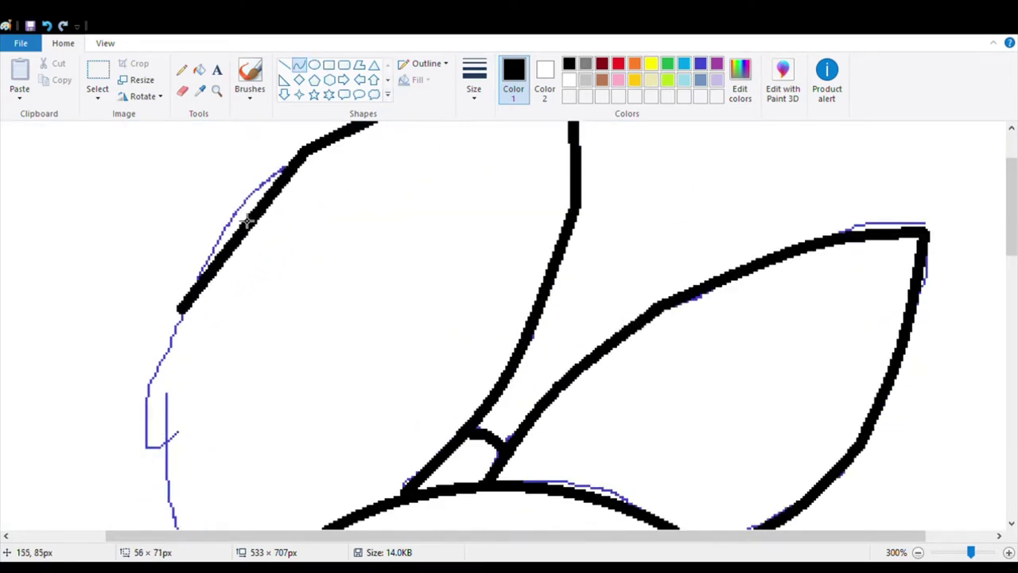
left_click_drag(183, 207, 159, 374)
scroll(183, 374, "down", 2)
left_click_drag(157, 275, 232, 413)
Erase the leftover indigo sketch lines around both ears and the top of the head
left_click(182, 90)
left_click(700, 64)
left_click_drag(148, 247, 143, 211)
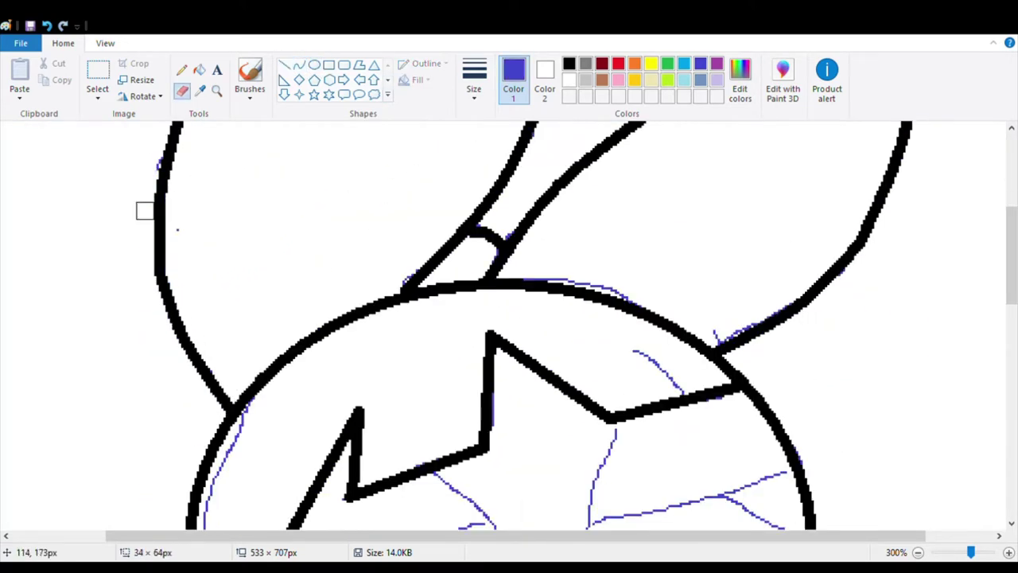
left_click_drag(684, 311, 825, 278)
scroll(475, 178, "up", 6)
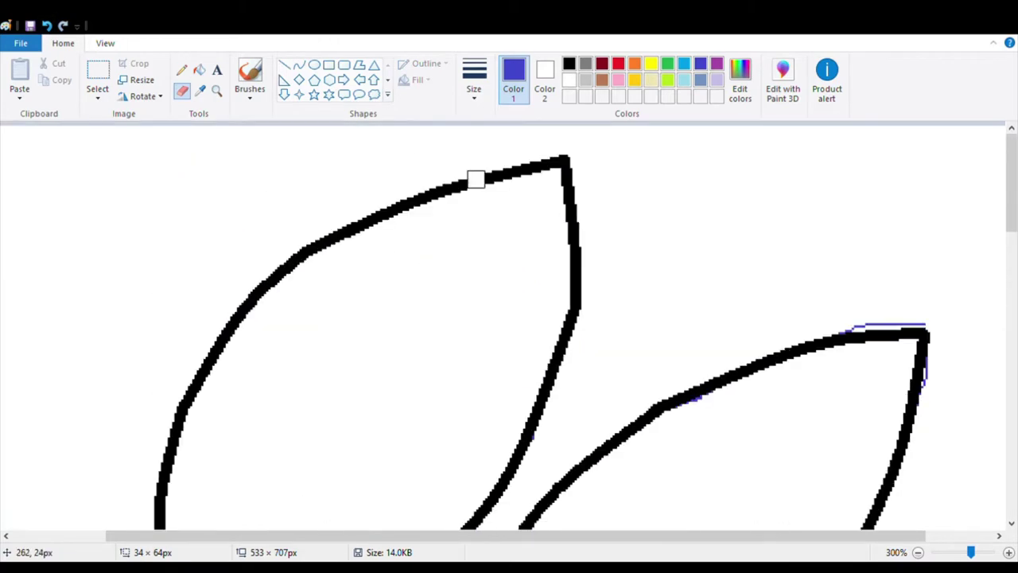
scroll(220, 357, "down", 8)
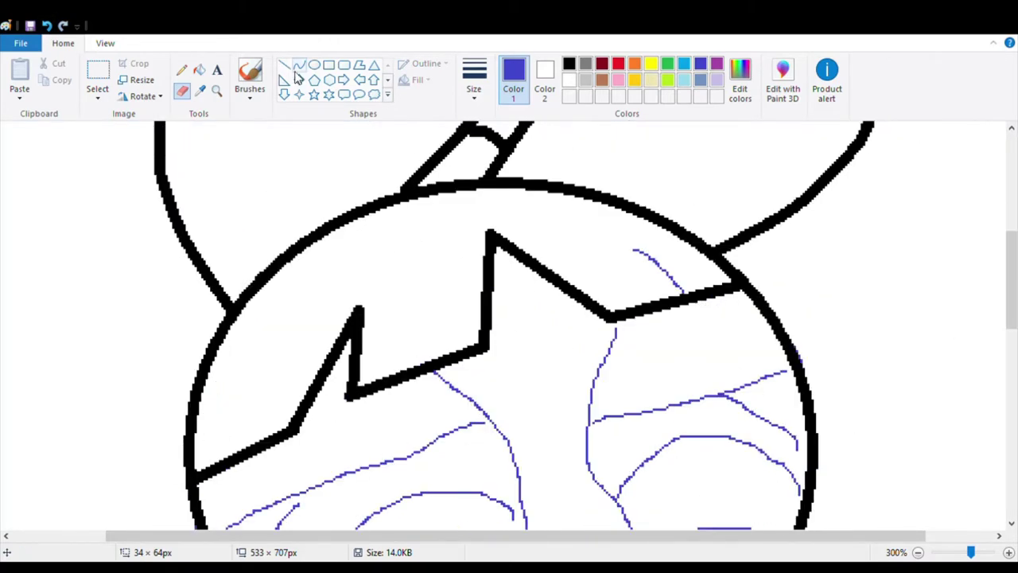
Trace the short hair strand above the fringe's right end and the small smile with black curves
left_click(298, 64)
left_click(569, 63)
left_click_drag(642, 249, 682, 295)
scroll(572, 204, "down", 9)
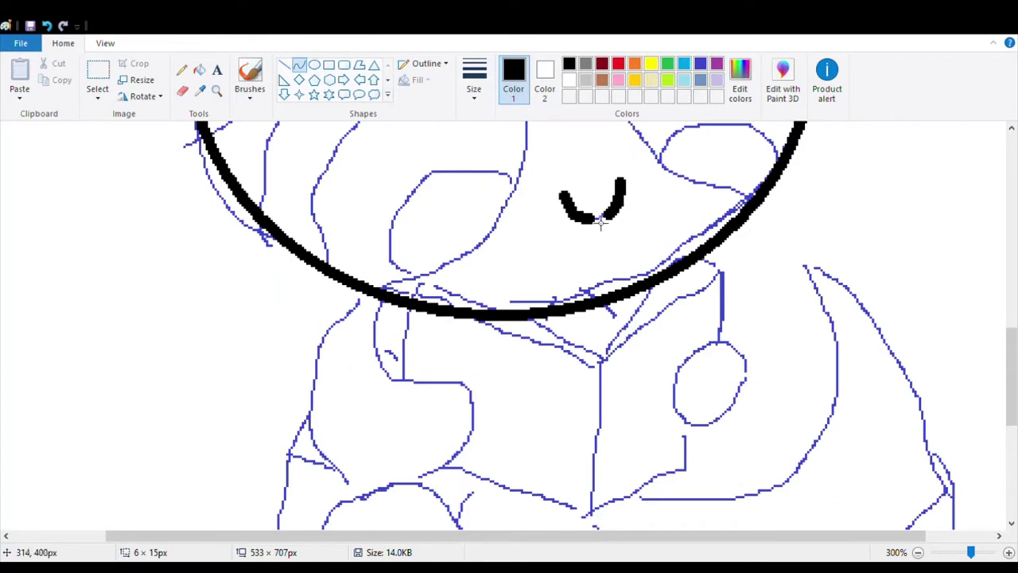
Trace the open book's two covers and its spine below the head with thinner black lines
scroll(602, 263, "down", 2)
left_click_drag(602, 262, 434, 203)
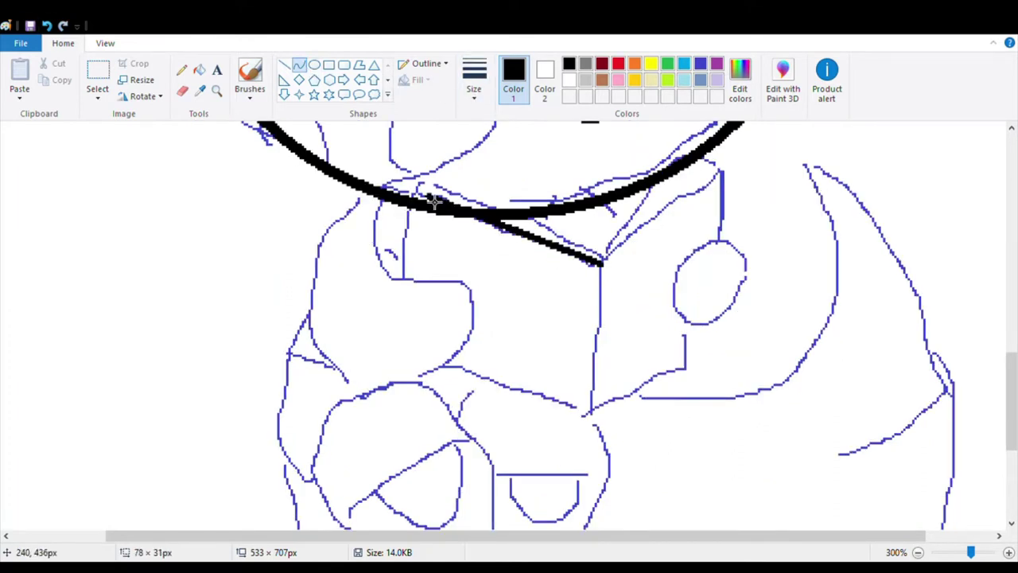
left_click_drag(678, 206, 723, 172)
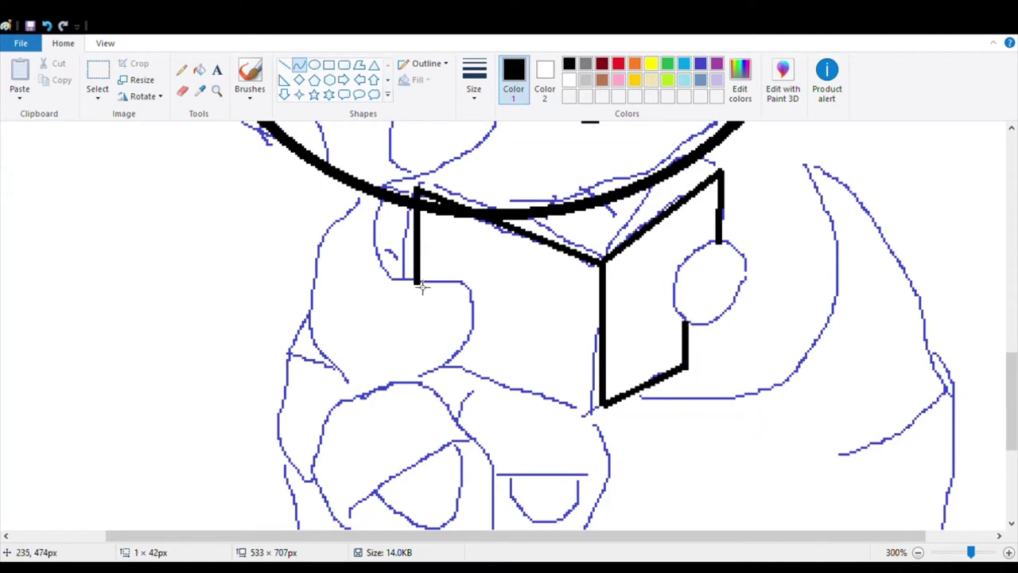
left_click_drag(602, 402, 450, 362)
Trace the page edges behind the book covers and remove the head outline crossing the left pages with the white Pencil
scroll(690, 265, "up", 2)
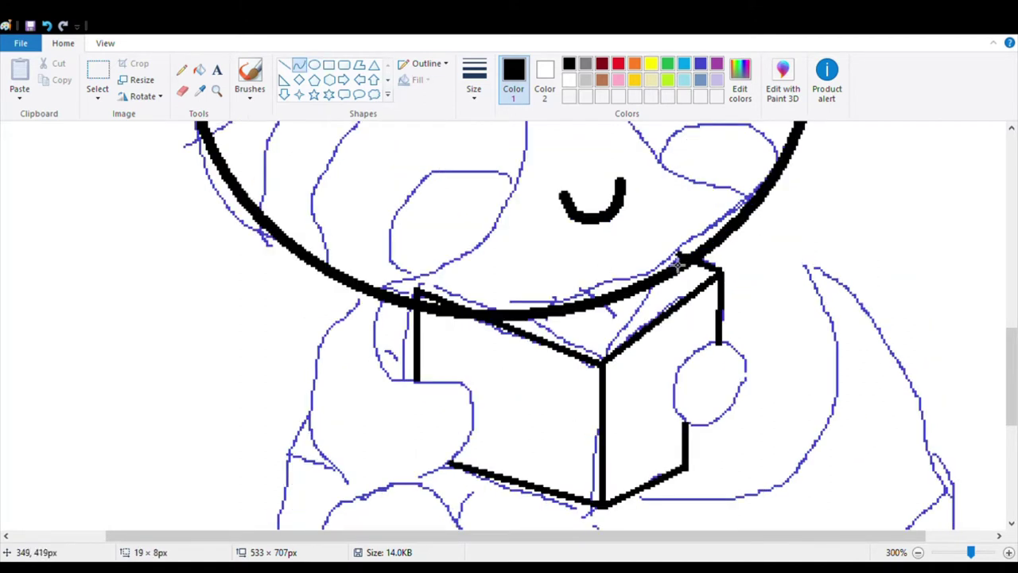
left_click(299, 66)
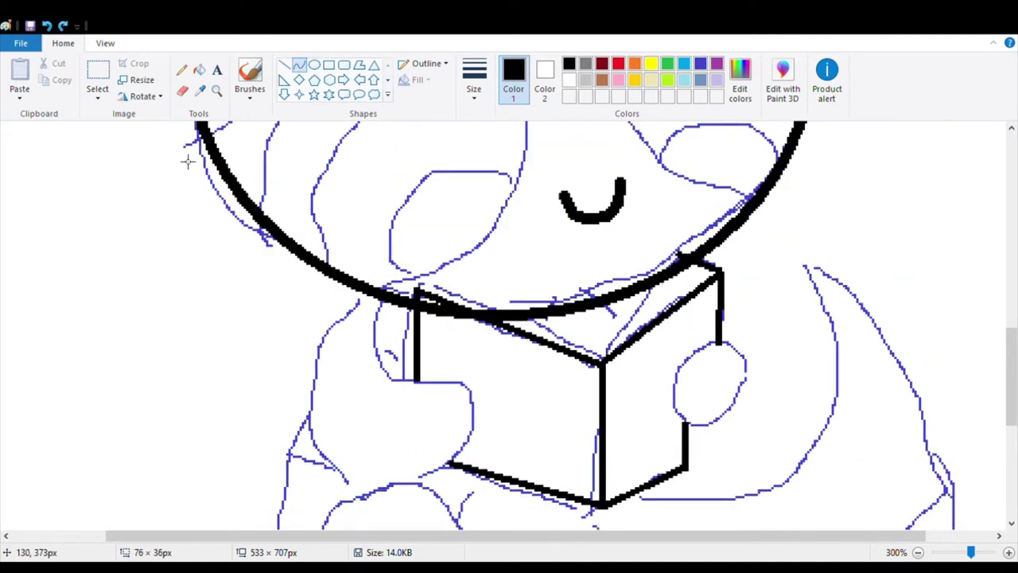
mouse_move(602, 362)
left_mouse_down()
mouse_move(416, 283)
mouse_move(435, 273)
left_mouse_up()
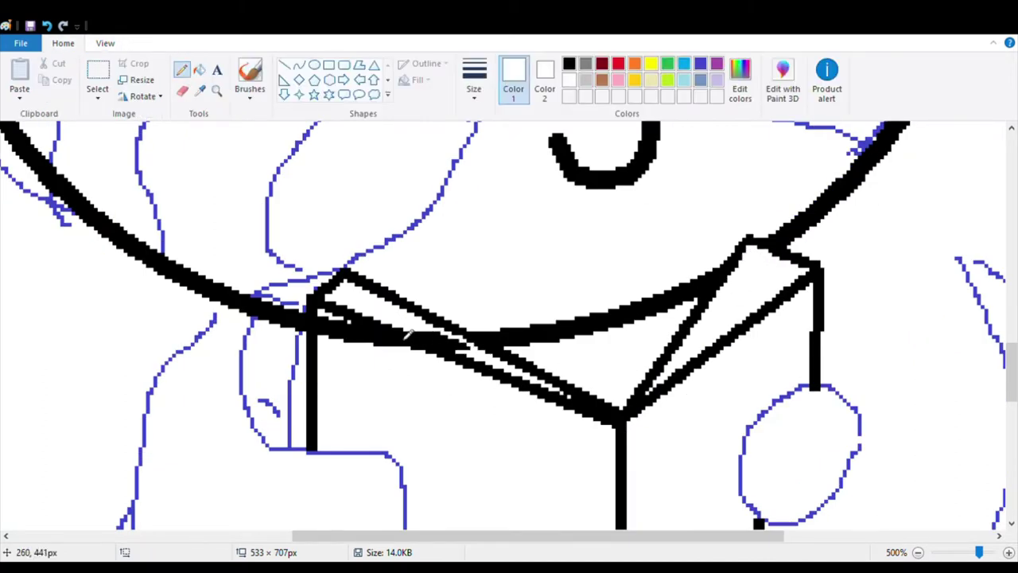
left_click_drag(407, 334, 465, 344)
left_click(199, 70)
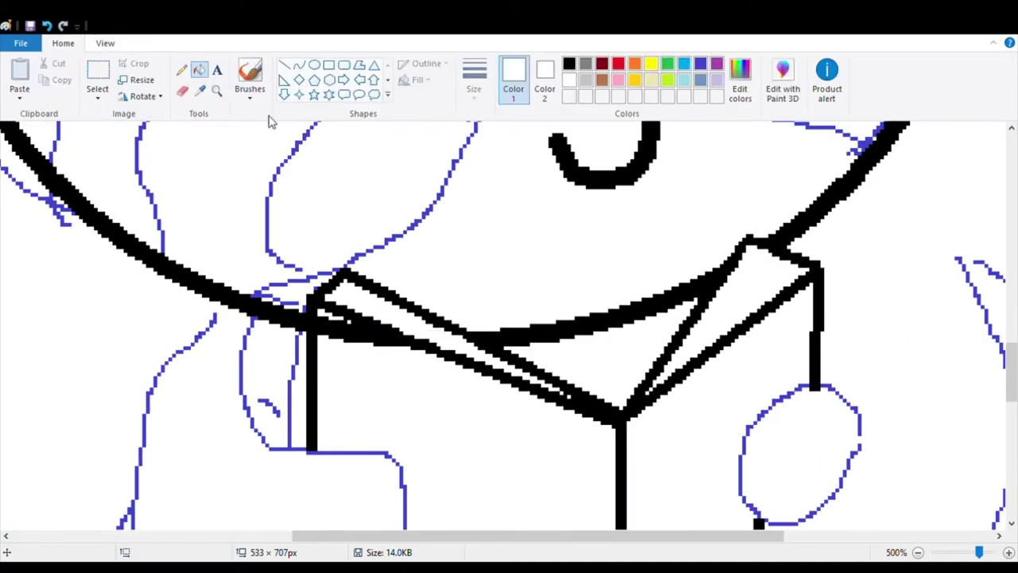
Draw a black ellipse about 34 × 43 px for the hand on the right cover and erase its indigo sketch lines
left_click(314, 65)
left_click(569, 63)
scroll(509, 318, "down", 3)
mouse_move(736, 271)
left_mouse_down()
mouse_move(818, 341)
mouse_move(868, 436)
left_mouse_up()
left_click(181, 90)
left_click(700, 63)
mouse_move(791, 422)
left_mouse_down()
mouse_move(819, 412)
mouse_move(852, 354)
left_mouse_up()
scroll(556, 334, "down", 2)
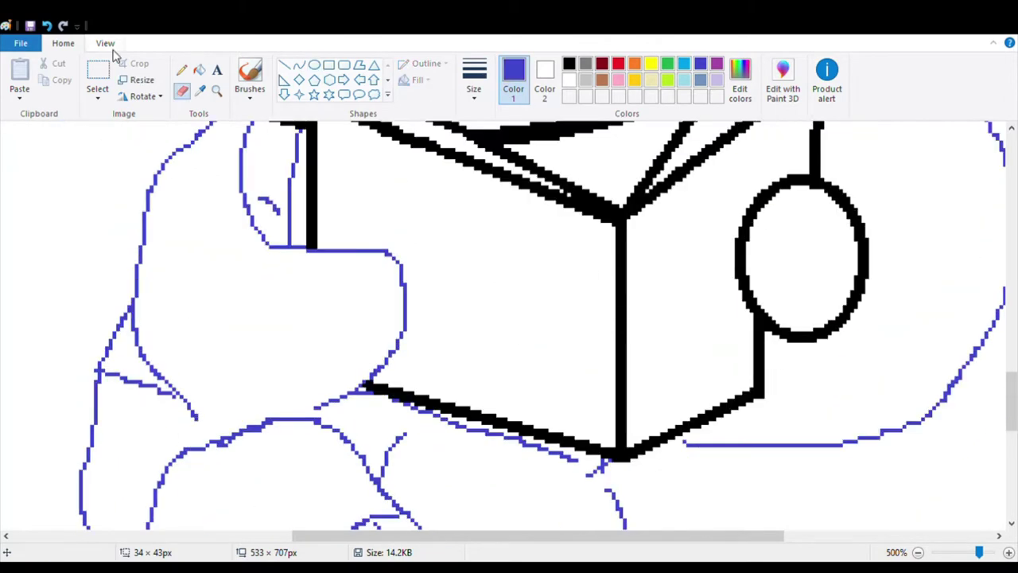
Trace the left arm and hand with thick black curves and redraw the right hand as a thicker ellipse about 37 × 43 px
left_click(298, 64)
left_click(569, 64)
left_click_drag(301, 221, 317, 301)
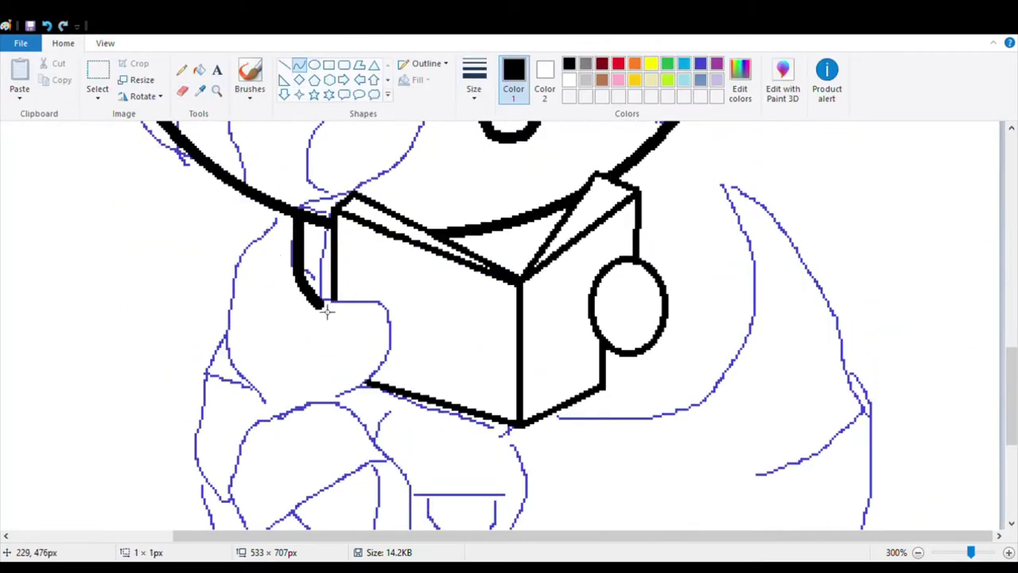
left_click_drag(274, 211, 225, 318)
scroll(238, 278, "down", 2)
mouse_move(225, 212)
left_mouse_down()
mouse_move(291, 323)
mouse_move(388, 253)
left_mouse_up()
scroll(393, 241, "up", 2)
left_click_drag(586, 255, 674, 345)
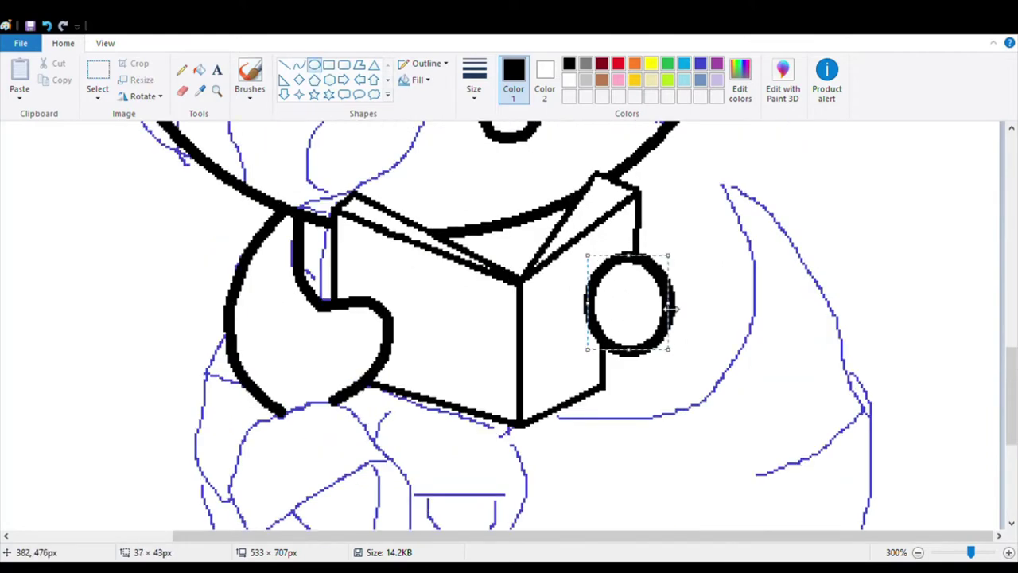
Trace the curved outline beside the left arm down to the left foot, including its short cuff line
scroll(259, 359, "down", 2)
left_click(298, 65)
left_click_drag(198, 329, 223, 253)
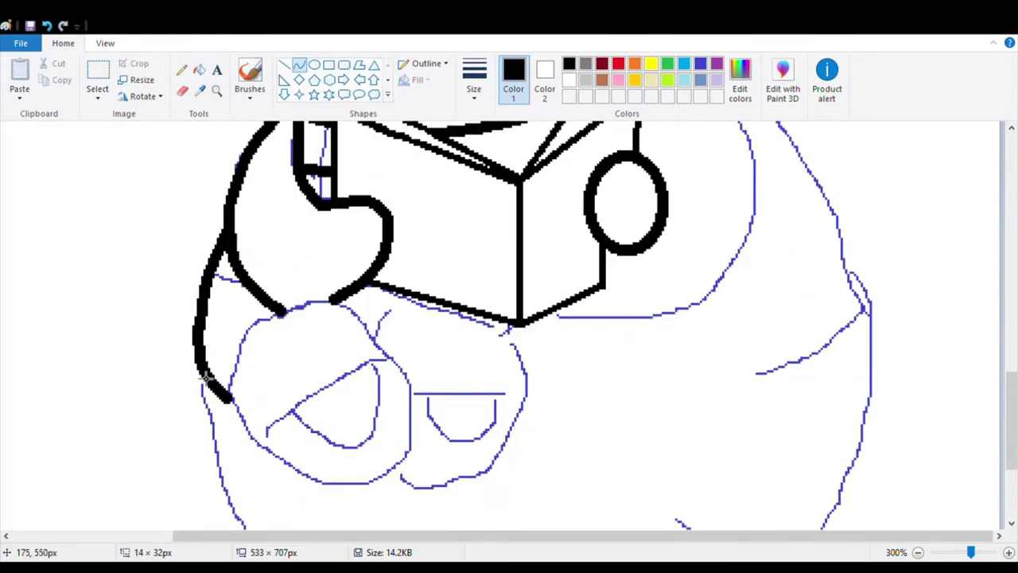
left_click_drag(205, 380, 208, 382)
Trace the curve running from the book's lower edge around and up the inner right side
scroll(557, 419, "up", 2)
left_click_drag(557, 419, 714, 391)
left_click_drag(644, 410, 657, 424)
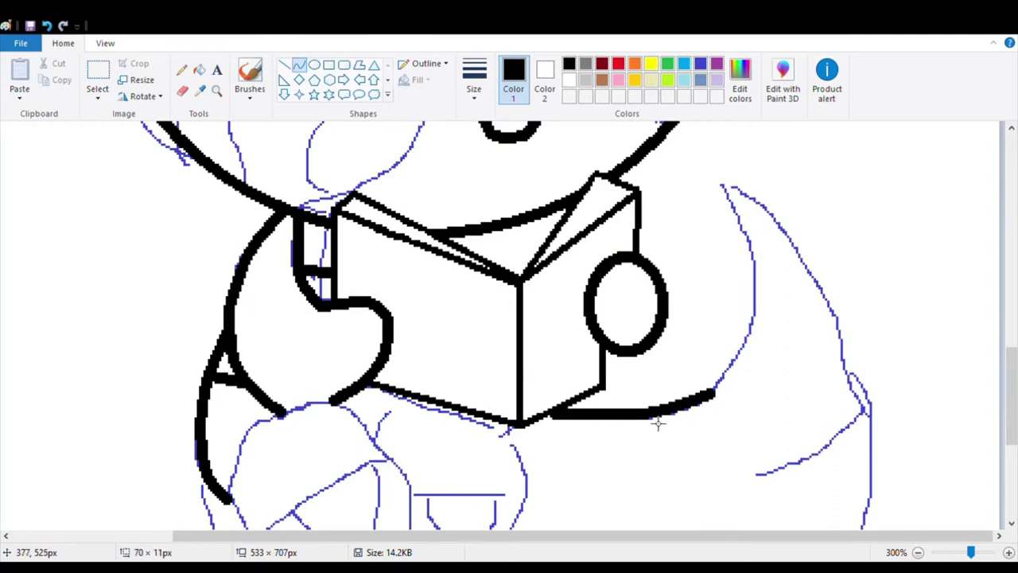
left_click_drag(716, 392, 760, 259)
left_click_drag(740, 334, 755, 342)
Trace the body's right outer side from the upper point down toward the bottom with black curves
mouse_move(726, 184)
left_mouse_down()
mouse_move(800, 238)
mouse_move(870, 416)
mouse_move(859, 465)
left_mouse_up()
scroll(800, 239, "down", 2)
scroll(859, 466, "down", 3)
left_click_drag(859, 267, 728, 434)
left_click_drag(801, 384, 798, 387)
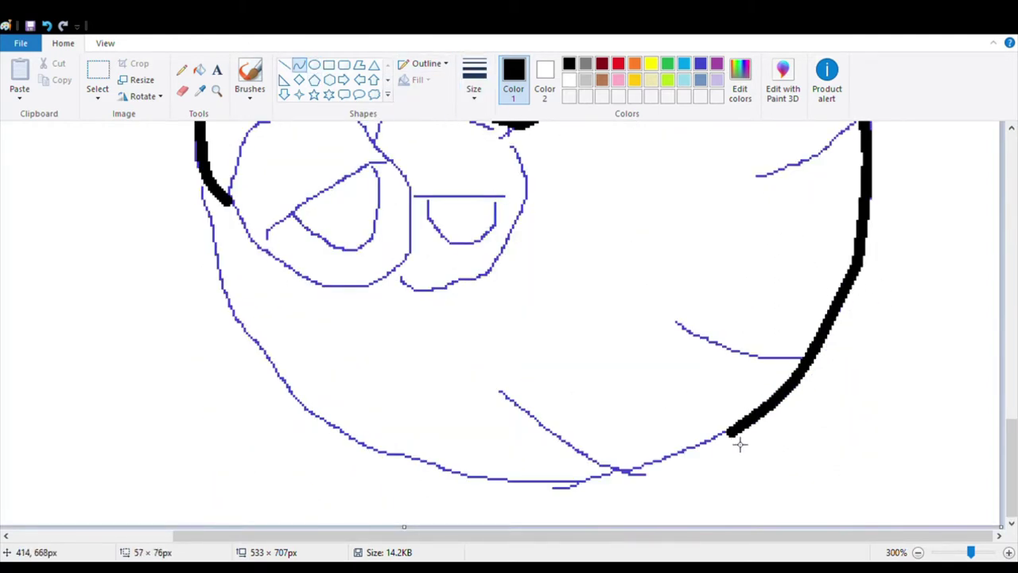
Trace the body's bottom edge and lower left side with black curves to close the outline
left_click_drag(727, 433, 436, 469)
left_click_drag(581, 476, 556, 487)
mouse_move(200, 131)
left_mouse_down()
mouse_move(254, 344)
mouse_move(438, 471)
left_mouse_up()
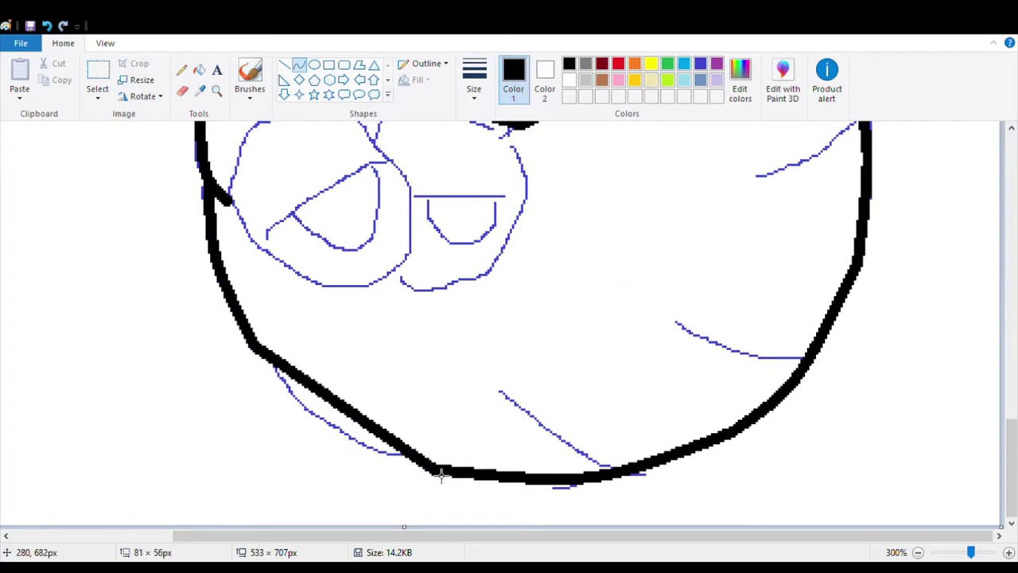
left_click_drag(346, 409, 318, 445)
Trace the three crease lines inside the body's bottom and right edges
left_click_drag(494, 390, 614, 471)
left_click_drag(676, 322, 804, 358)
scroll(803, 357, "up", 3)
left_click_drag(863, 314, 754, 378)
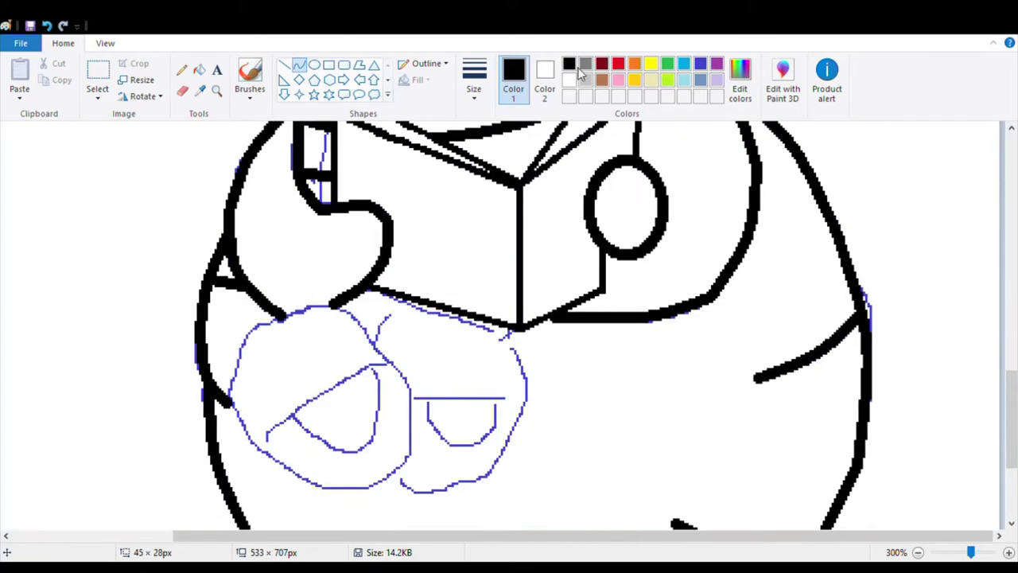
Erase the leftover indigo sketch lines around the book, arms and body, and trace two short black lines between the book's pages
scroll(779, 366, "up", 5)
scroll(311, 305, "down", 3)
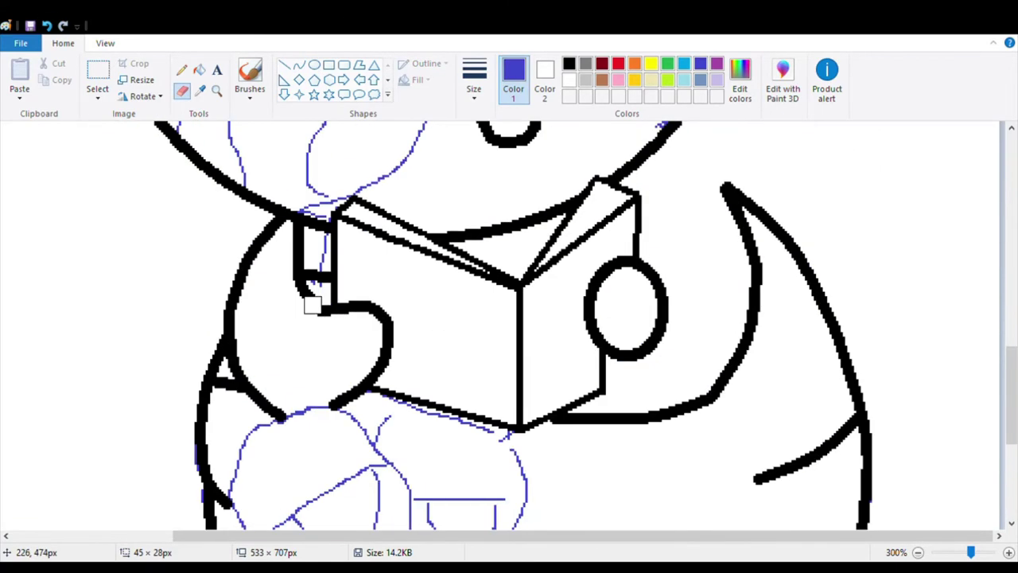
scroll(470, 321, "down", 2)
scroll(620, 316, "up", 2)
scroll(268, 359, "down", 6)
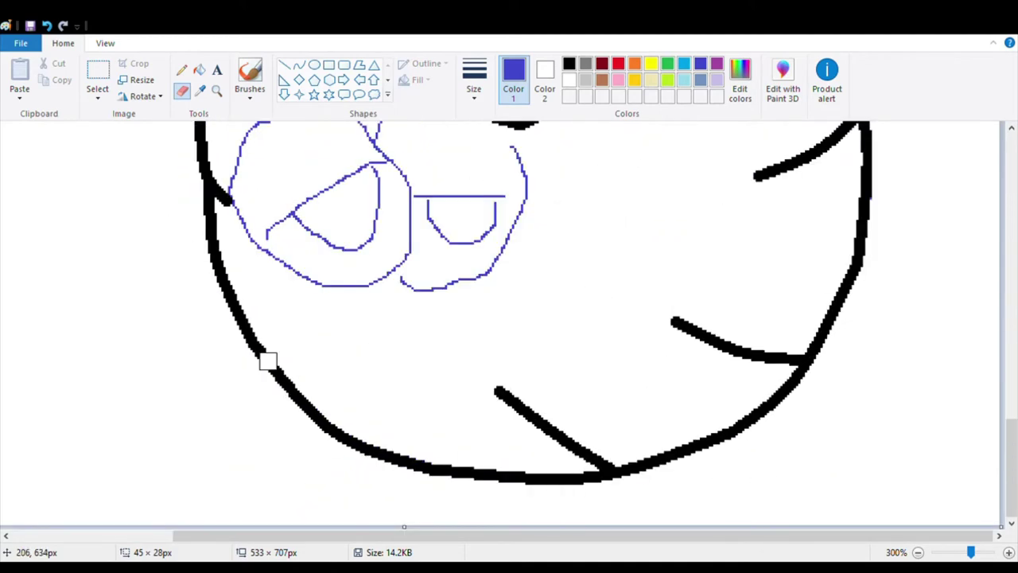
scroll(752, 372, "up", 4)
scroll(752, 373, "up", 3)
left_click(298, 63)
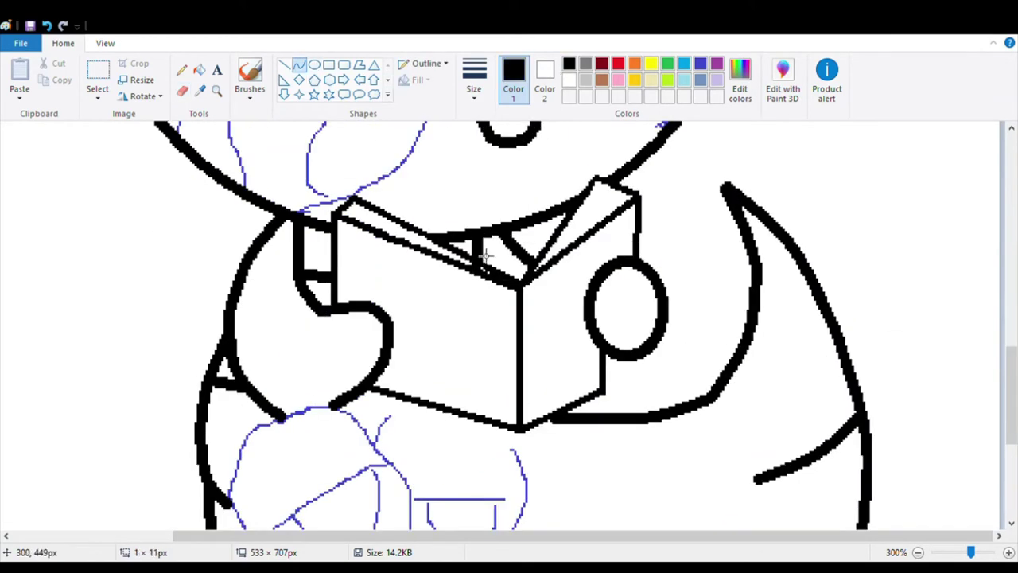
Draw the right foot as a black ellipse with a horizontal line across its middle and a half-oval beneath it
scroll(485, 254, "down", 6)
left_click(314, 65)
left_click_drag(371, 199, 534, 386)
mouse_move(456, 304)
left_mouse_down()
mouse_move(475, 300)
mouse_move(407, 318)
mouse_move(527, 298)
left_mouse_up()
key("ctrl+z")
key("ctrl+z")
left_click_drag(366, 298, 488, 301)
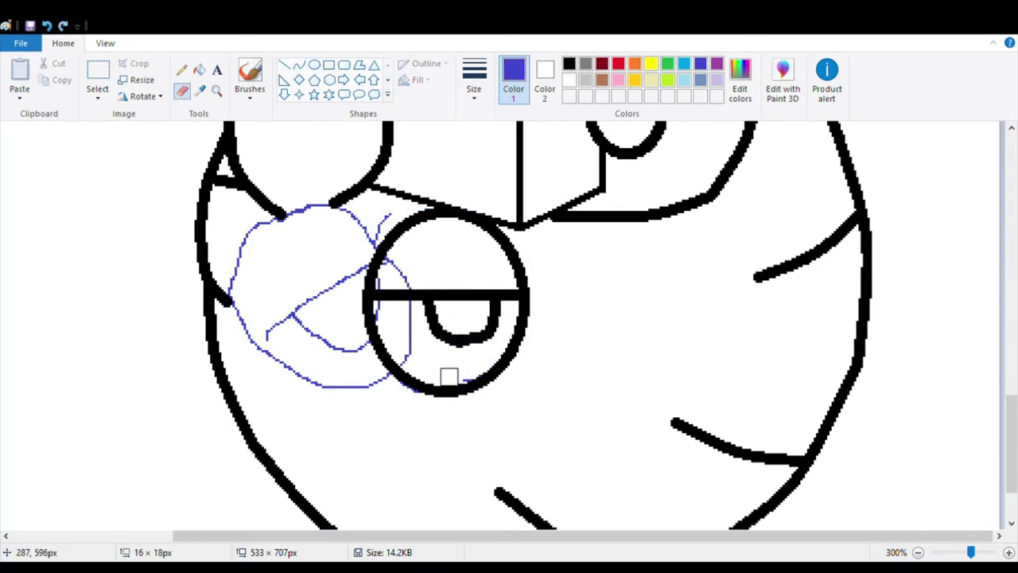
Trace the left foot's rounded outline with black curves and add the diagonal line across it
left_click(105, 43)
left_click(18, 68)
left_click(63, 43)
left_click(299, 65)
left_click(568, 63)
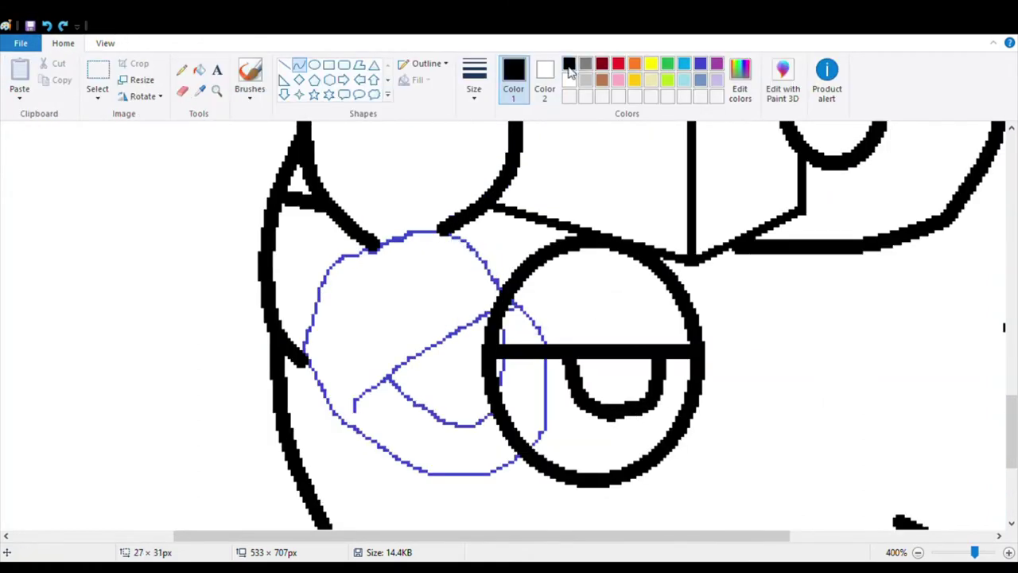
left_click_drag(429, 230, 549, 342)
left_click_drag(502, 279, 326, 286)
left_click_drag(317, 71, 314, 80)
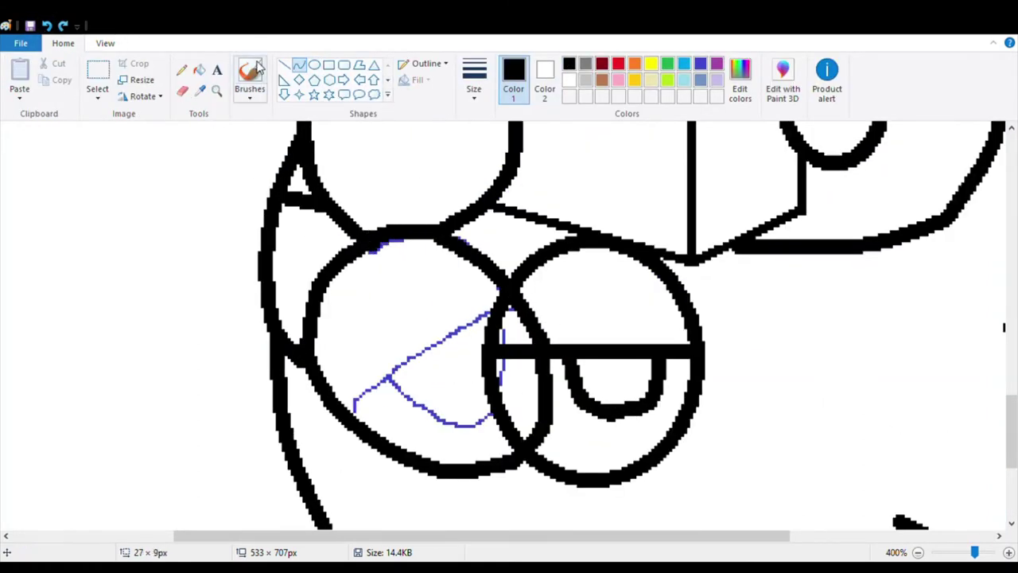
left_click_drag(350, 408, 509, 312)
Remove the right foot's lines that overlap the left foot with the white Pencil
left_click(181, 69)
left_click(569, 80)
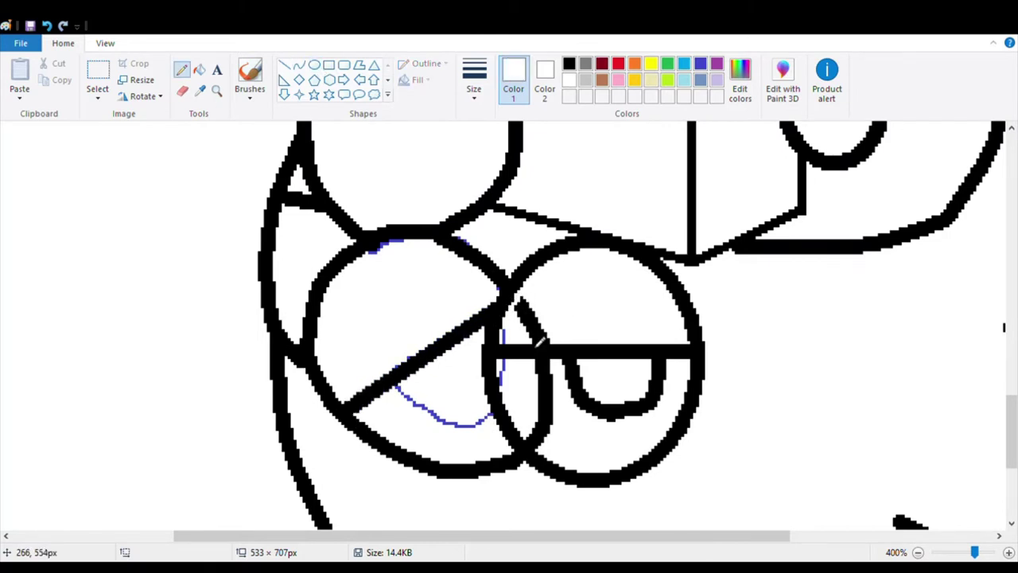
key("ctrl+z")
key("ctrl+y")
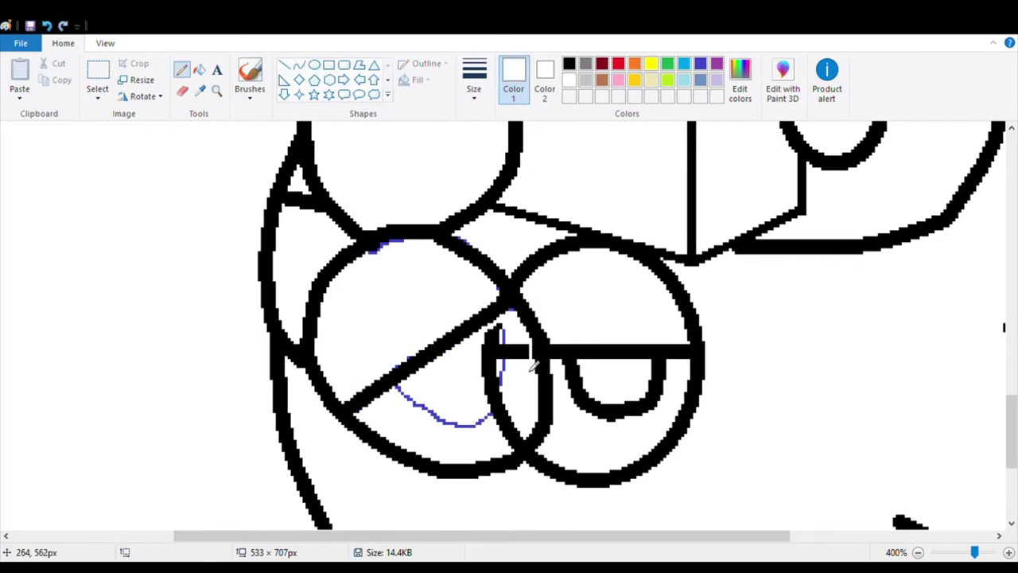
left_click(497, 356)
Trace the half-oval below the left foot's diagonal line with a black curve
left_click(569, 64)
left_click(299, 63)
mouse_move(391, 382)
left_mouse_down()
mouse_move(468, 425)
mouse_move(504, 363)
mouse_move(482, 325)
left_mouse_up()
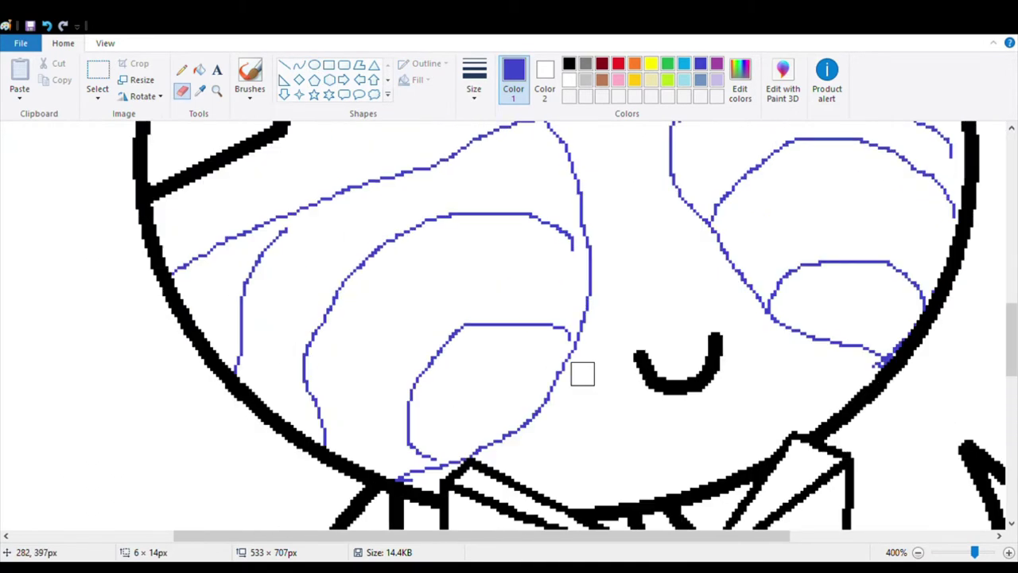
Draw a black ellipse about 132 × 149 px for the right eye and a slanted eyelid line across it
left_click(105, 43)
left_click(50, 70)
left_click(63, 43)
left_click(569, 64)
left_click(314, 64)
left_click_drag(470, 218, 666, 443)
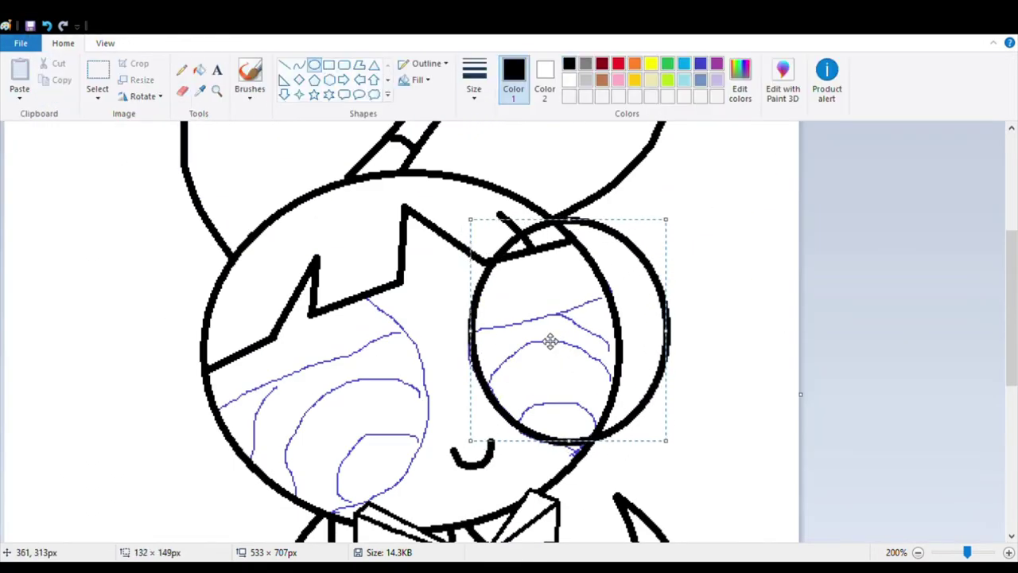
left_click(298, 63)
left_click_drag(474, 330, 606, 300)
Trace the short curves under the right and left eyelids in pink
left_click(618, 79)
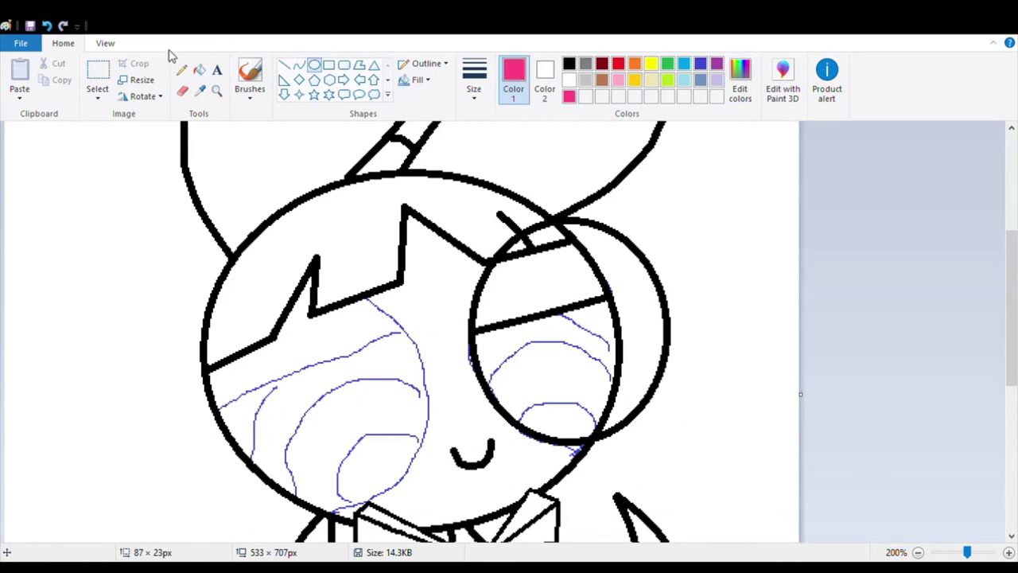
left_click(105, 43)
left_click(18, 72)
left_click(62, 43)
left_click_drag(522, 295, 625, 369)
left_click_drag(573, 332, 561, 308)
scroll(588, 334, "down", 1)
left_click_drag(568, 539, 369, 538)
left_click_drag(291, 334, 238, 481)
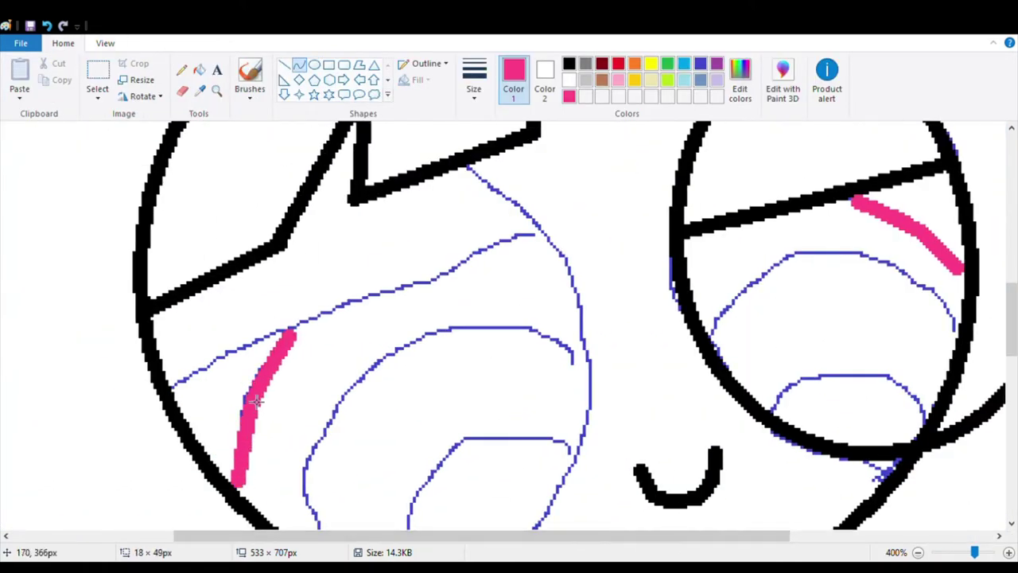
Draw two black ellipses in the right eye, about 49 × 31 px for the pupil and 86 × 87 px for the iris
left_click(105, 42)
left_click(50, 70)
left_click(63, 43)
left_click(569, 64)
left_click(314, 64)
left_click_drag(570, 538, 722, 538)
left_click_drag(585, 303, 692, 369)
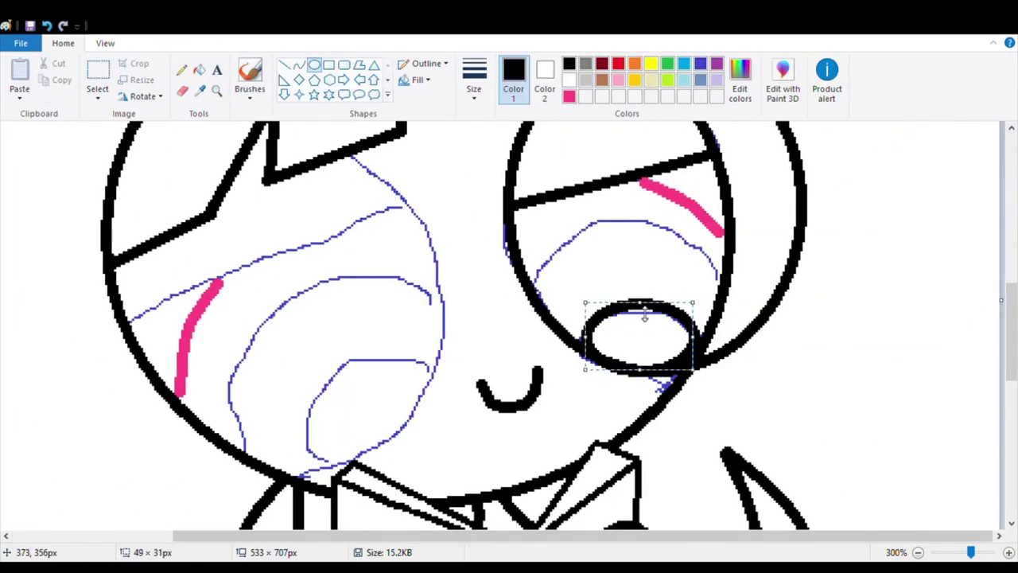
left_click_drag(531, 217, 721, 409)
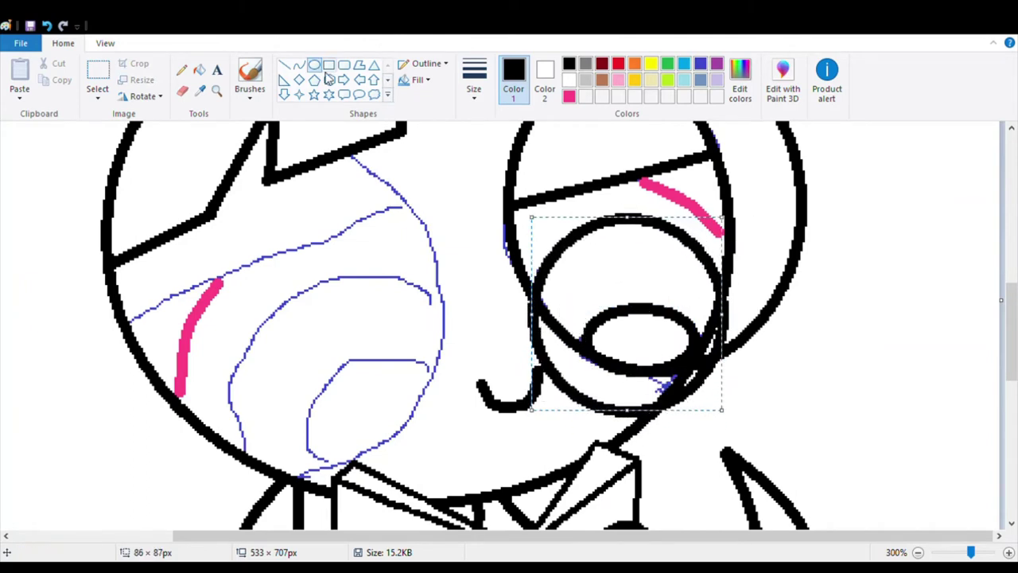
Erase the surplus head outline beside the right eye and the iris outline extending past it with white
left_click(105, 43)
left_click(19, 71)
left_click(19, 71)
scroll(509, 319, "up", 3)
scroll(740, 334, "down", 3)
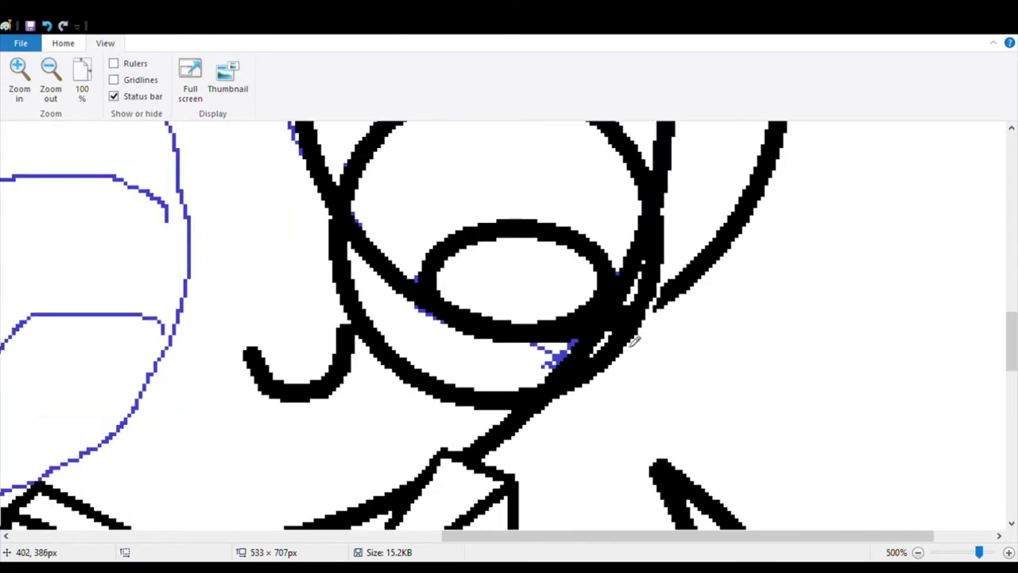
left_click(63, 43)
left_click_drag(784, 131, 657, 307)
left_click_drag(660, 239, 573, 386)
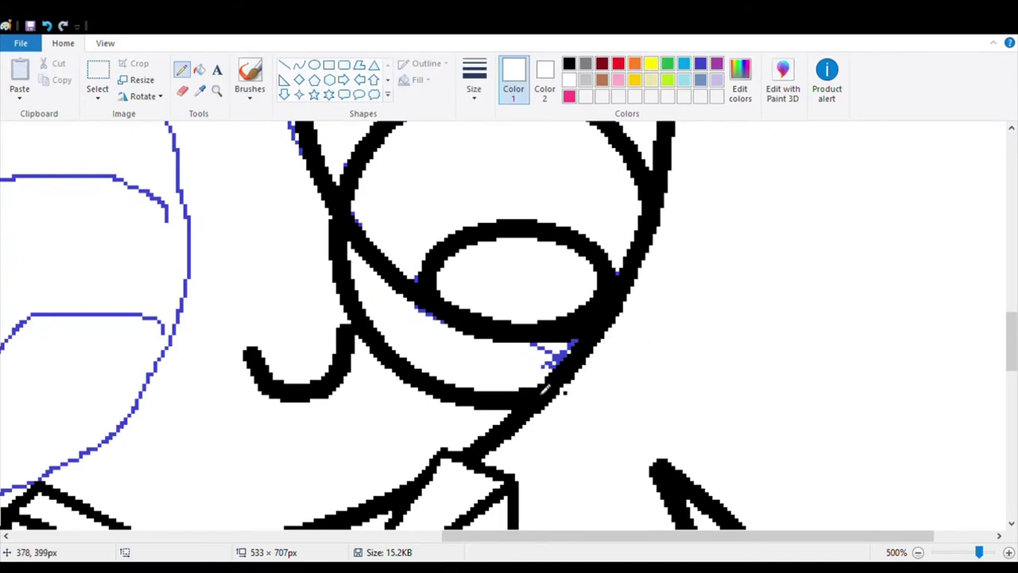
Erase the part of the right iris ellipse below the eye and the leftover blue sketch lines around it
scroll(729, 386, "up", 3)
scroll(729, 387, "down", 3)
left_click(538, 390)
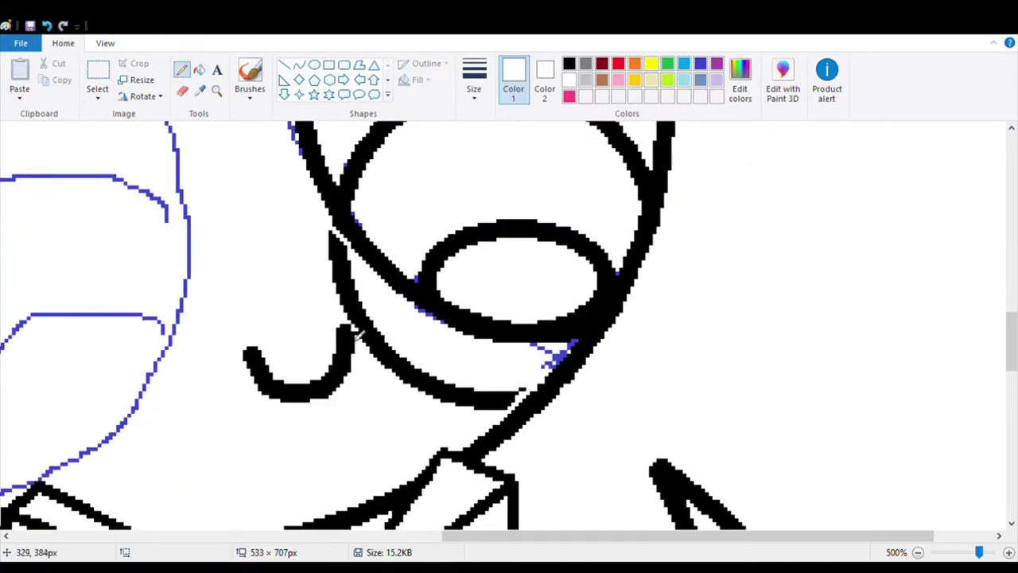
key("ctrl+z")
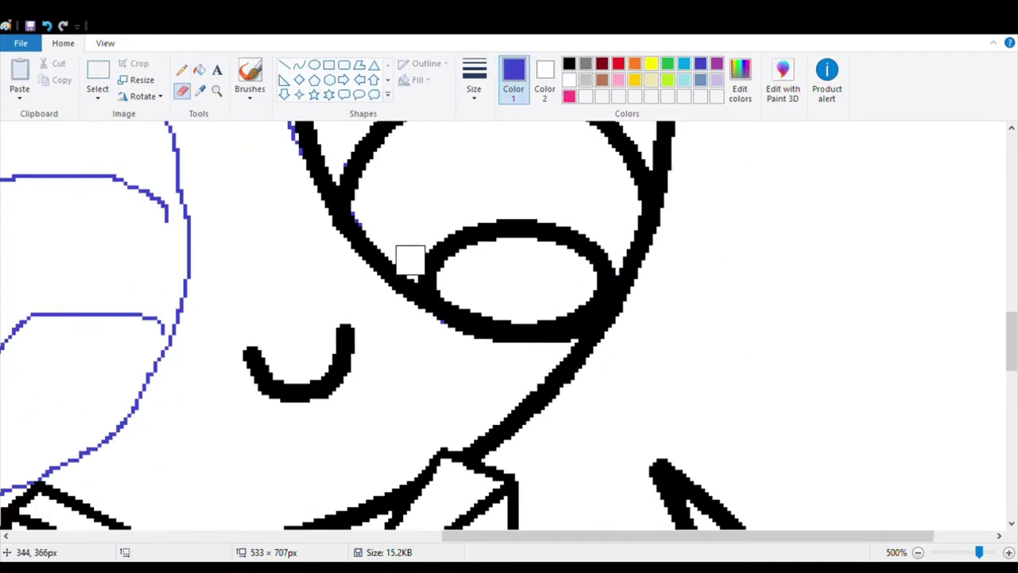
scroll(410, 259, "up", 5)
scroll(610, 186, "down", 5)
scroll(573, 357, "down", 2)
Draw the left eye in black as a circle about 152 × 152 px with a slanted eyelid line and an overlapping iris ellipse
left_click(569, 63)
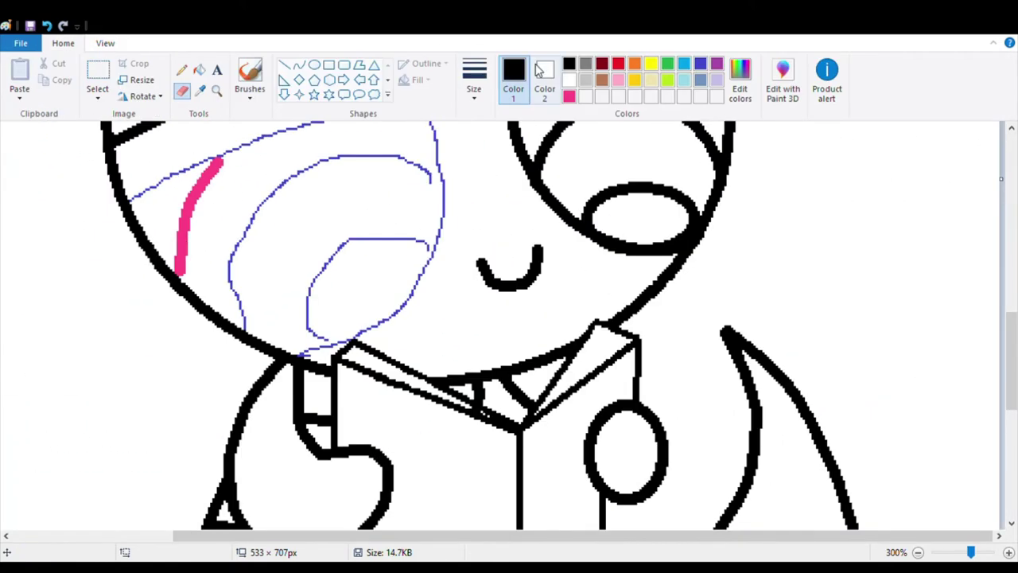
key("ctrl+y")
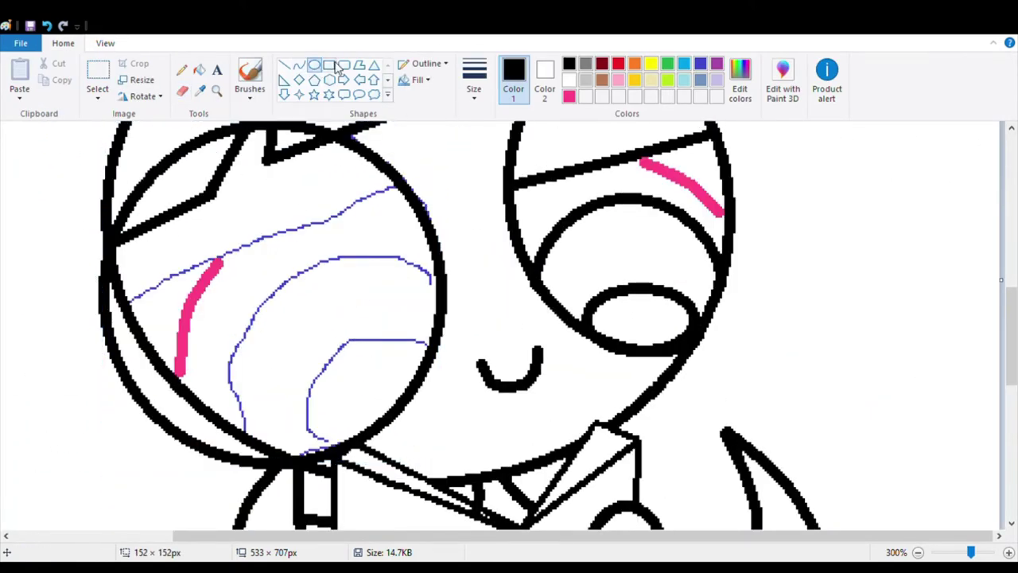
key("ctrl+y")
left_click_drag(231, 254, 481, 471)
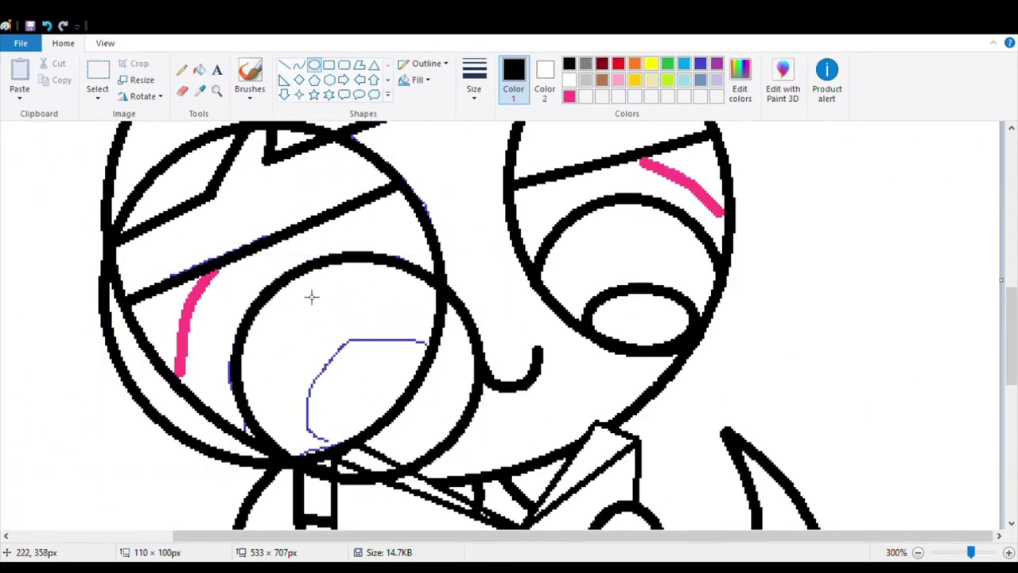
Trace the pupil outline inside the left iris with a black curve
scroll(311, 297, "down", 3)
left_click(298, 65)
left_click_drag(305, 290, 315, 332)
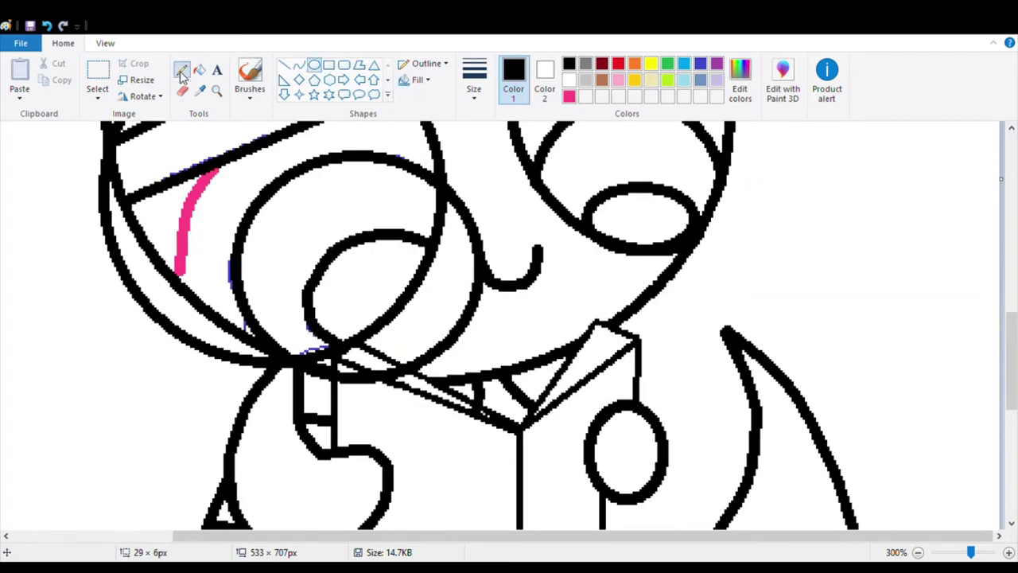
Erase with white the parts of the left eye circle and iris ellipse that extend over the hair, face and book
left_click(105, 43)
left_click(19, 71)
scroll(440, 384, "down", 2)
left_click(62, 43)
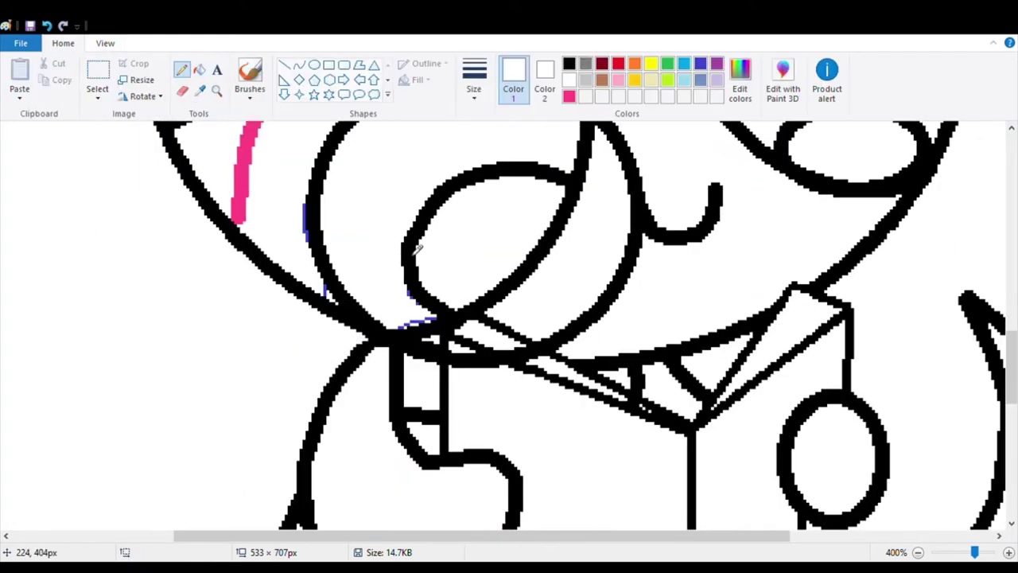
scroll(155, 338, "up", 6)
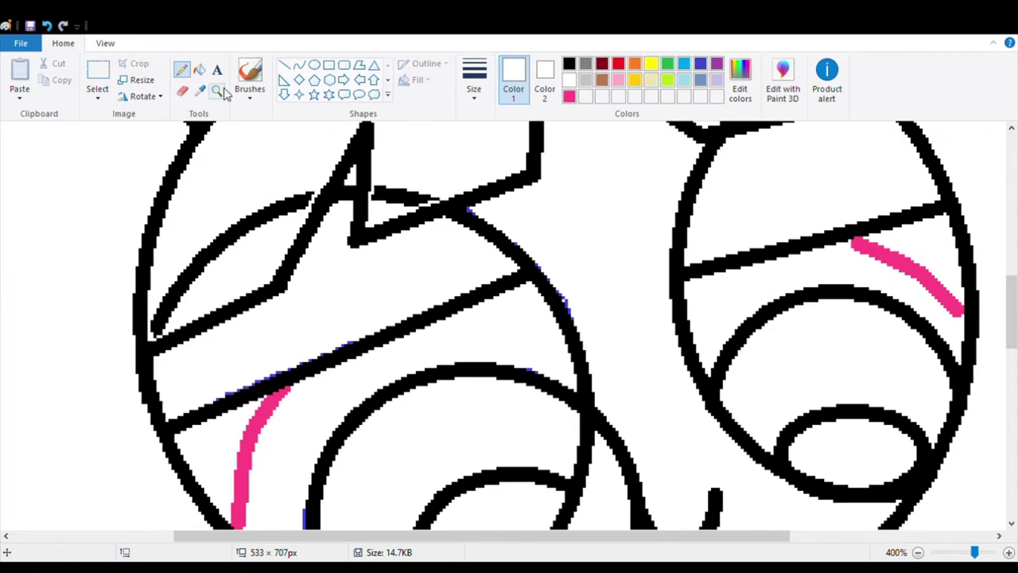
left_click(181, 70)
scroll(637, 302, "down", 5)
scroll(509, 435, "down", 2)
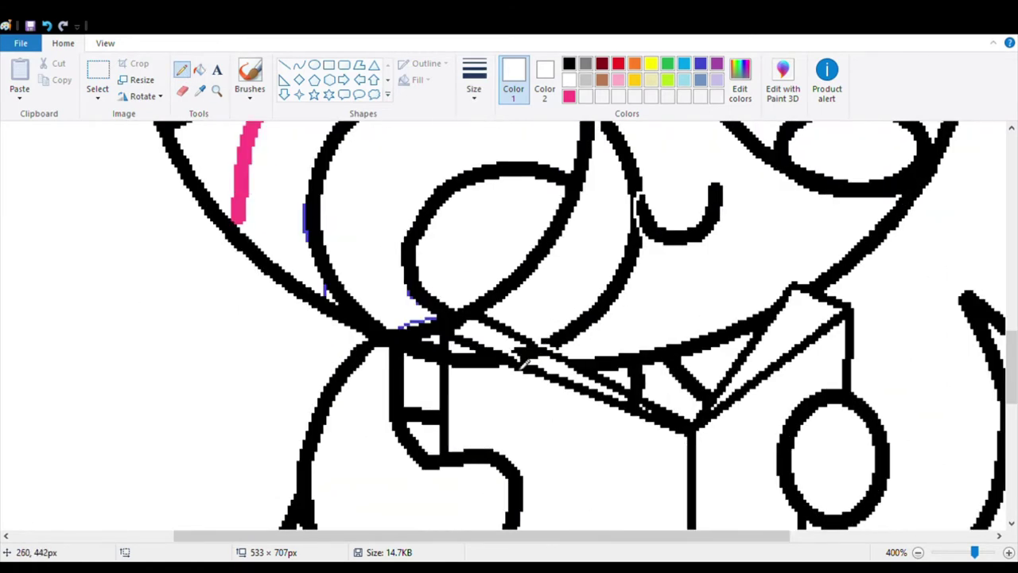
scroll(562, 344, "up", 2)
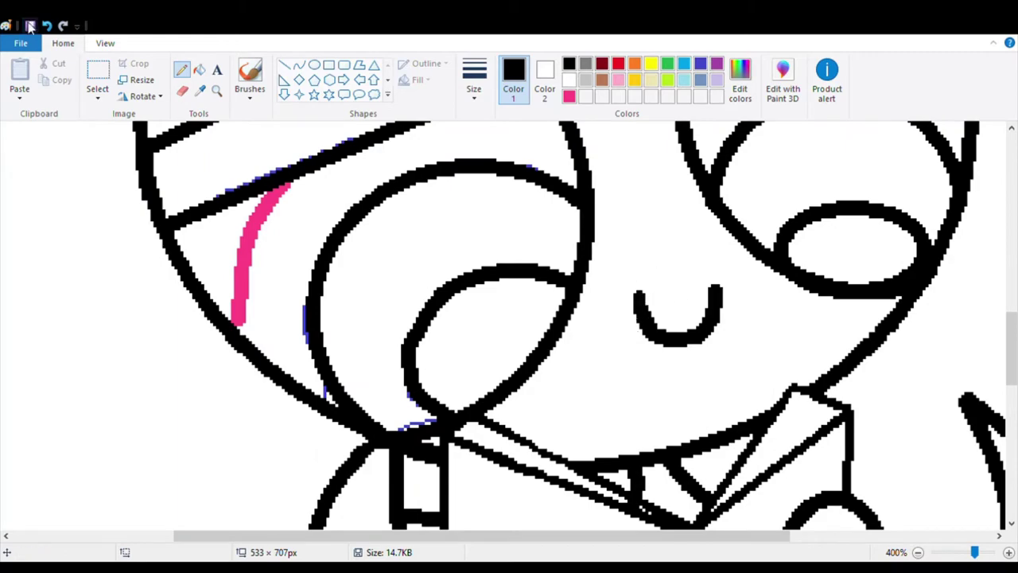
scroll(579, 403, "down", 2)
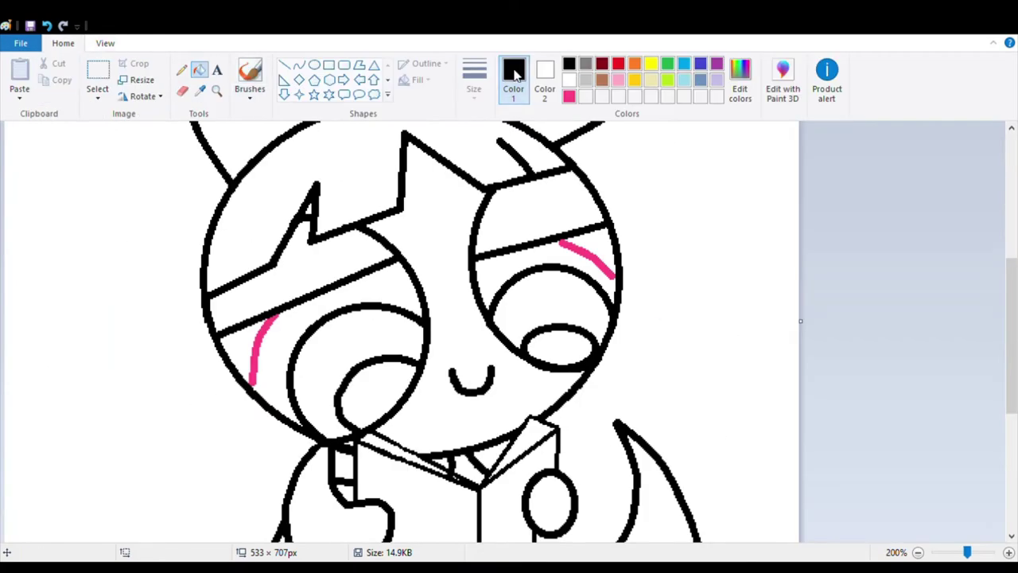
Fill the eye areas under the eyelids with pink, the irises with black and both eyelids with dark purple
left_click(318, 342)
left_click(528, 316)
scroll(528, 316, "down", 3)
left_click(439, 466)
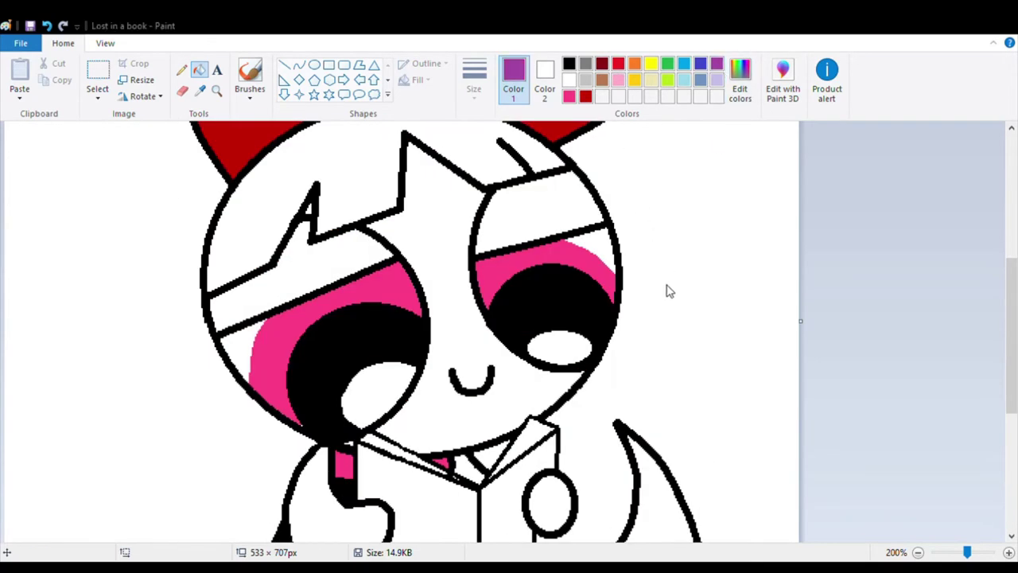
left_click(313, 273)
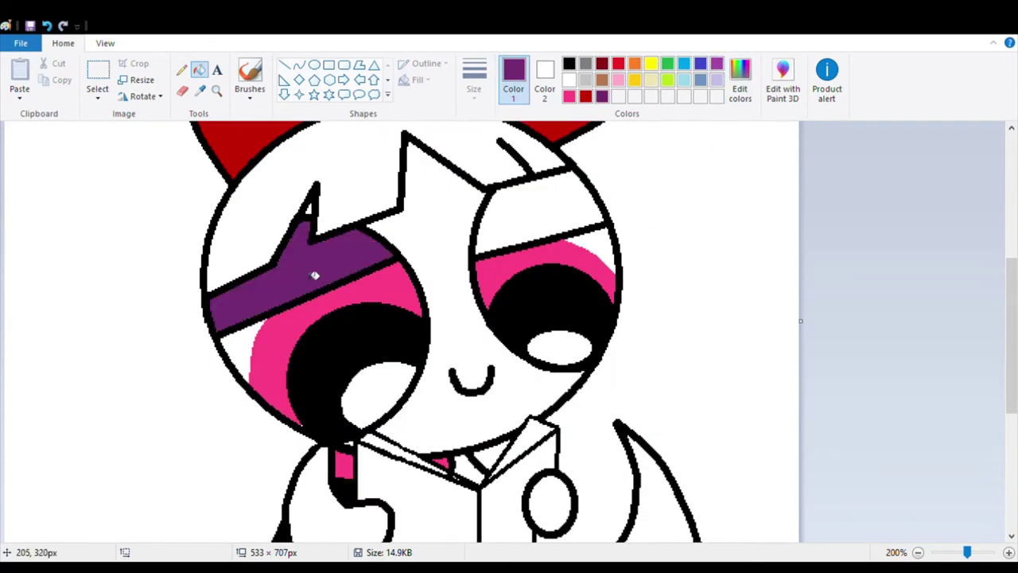
left_click(541, 209)
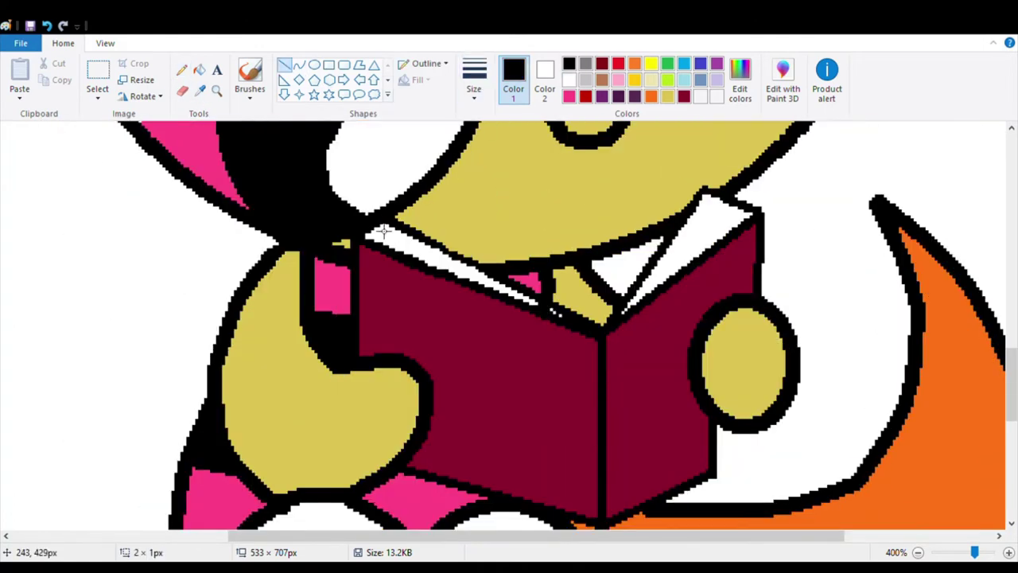
Draw thin black page lines across the white page edges of the open book
left_click_drag(668, 283, 732, 208)
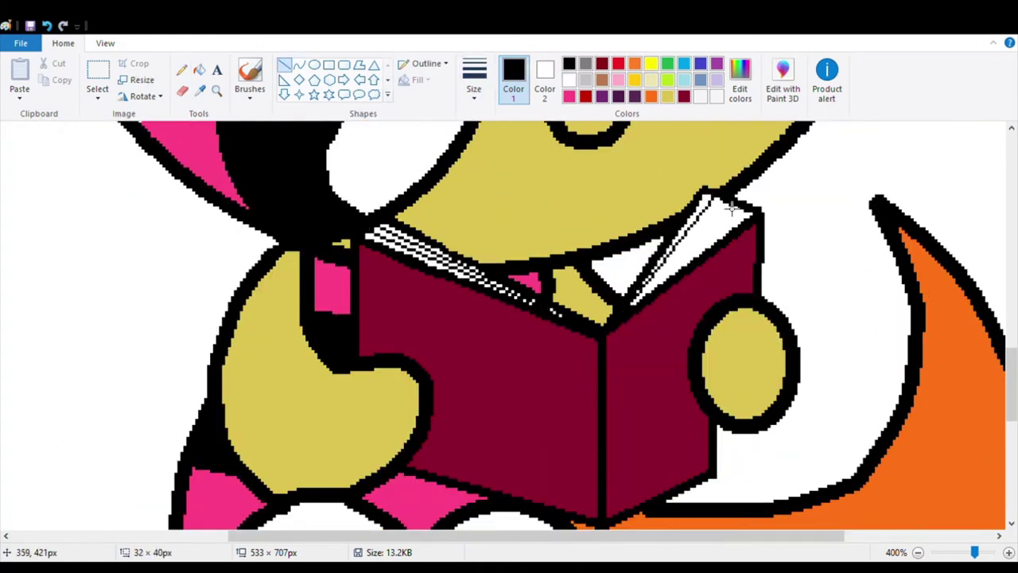
left_click(181, 70)
left_click(105, 43)
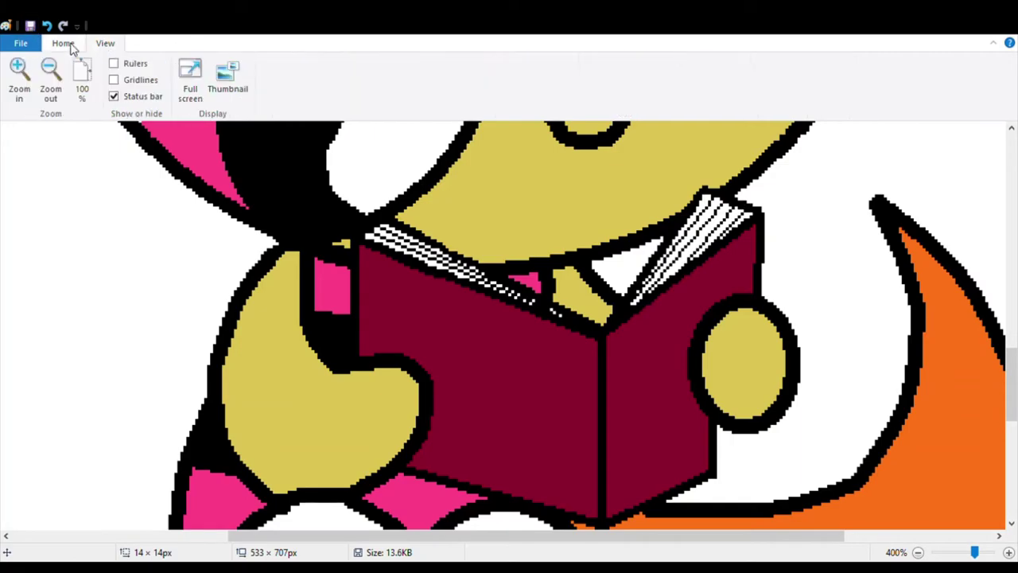
left_click(63, 43)
left_click(568, 80)
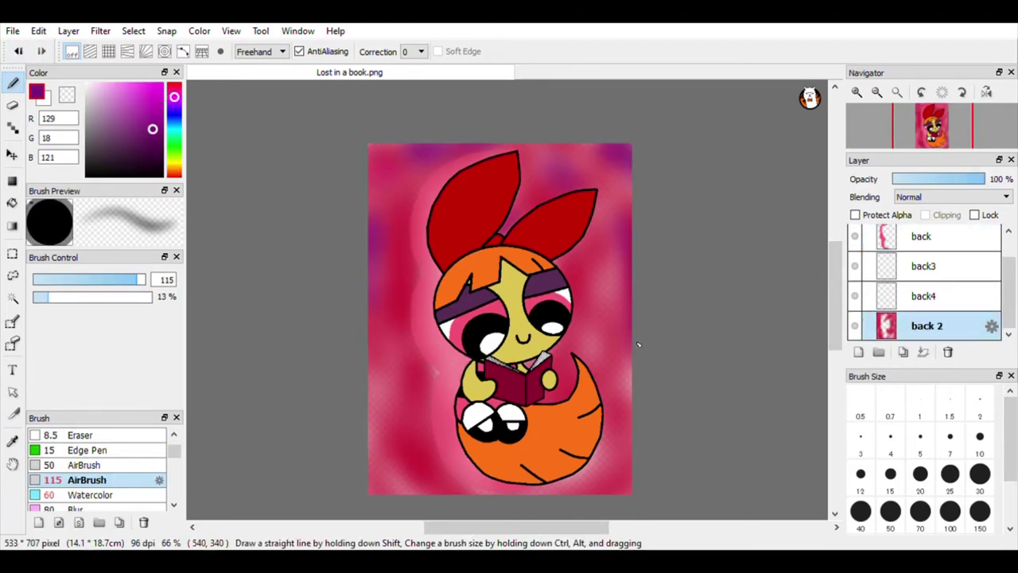
Paint pairs of red cherries around the character on layer back4 with the Watercolor brush at size 60
left_click(162, 88)
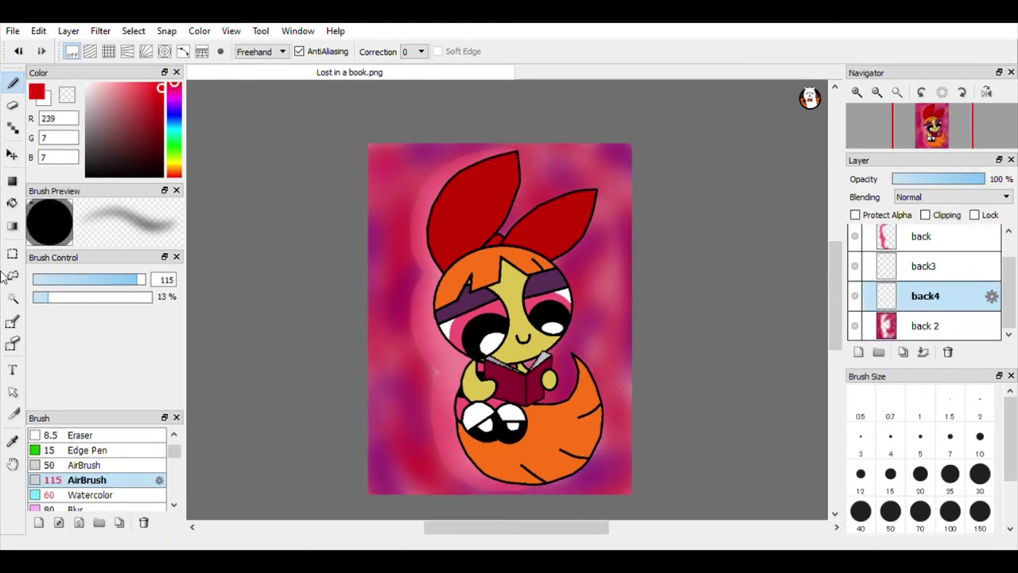
left_click(90, 495)
left_click(401, 195)
left_click(409, 385)
left_click(397, 476)
left_click(587, 352)
left_click(592, 463)
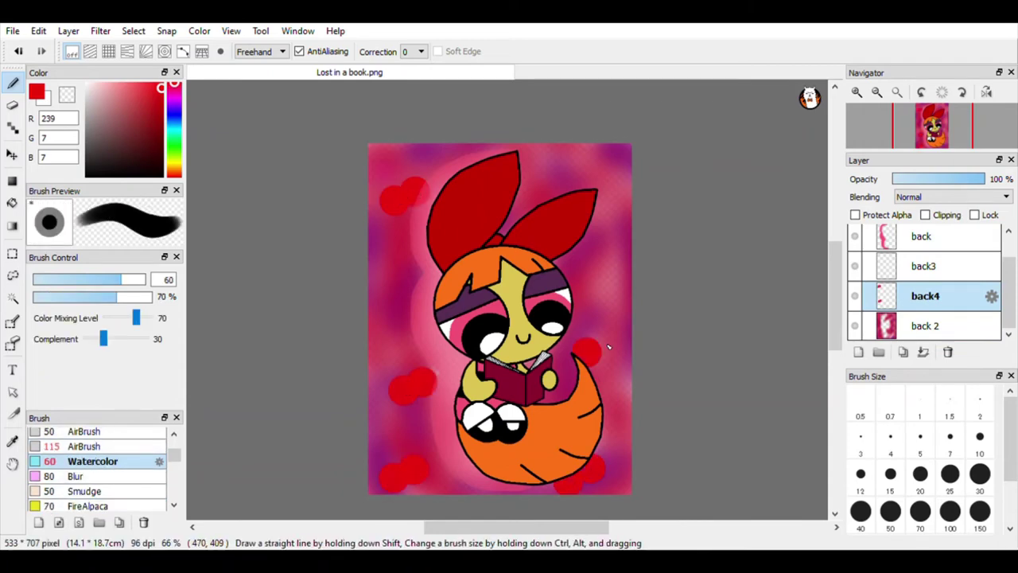
left_click(607, 344)
left_click(591, 233)
left_click(557, 174)
left_click(615, 226)
left_click(576, 163)
left_click(374, 299)
Move layer back3 below back4 and draw stems on the left-hand cherries with a 9.6 Pen in brown (93, 53, 25)
left_click_drag(923, 265, 924, 302)
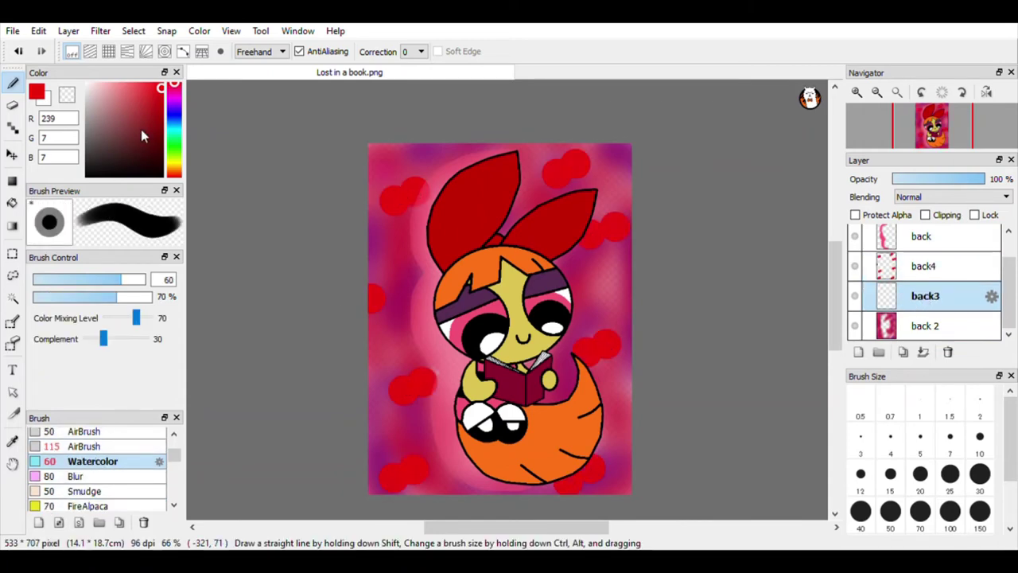
left_click(174, 169)
left_click(136, 139)
left_click(142, 142)
scroll(95, 469, "up", 3)
left_click(76, 435)
scroll(473, 195, "up", 4)
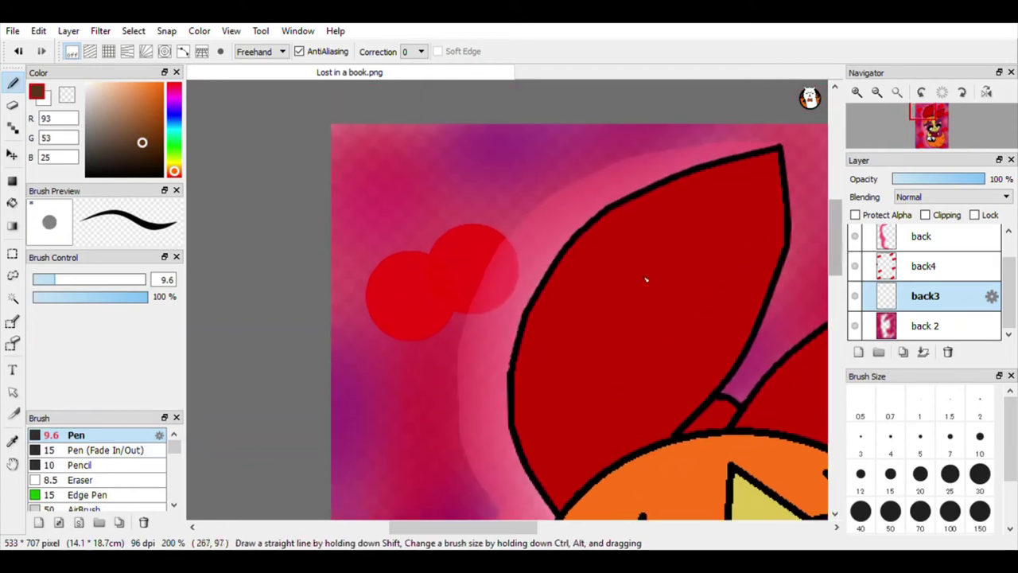
scroll(405, 238, "down", 5)
left_click_drag(429, 286, 421, 213)
scroll(421, 223, "down", 2)
left_click_drag(396, 318, 391, 241)
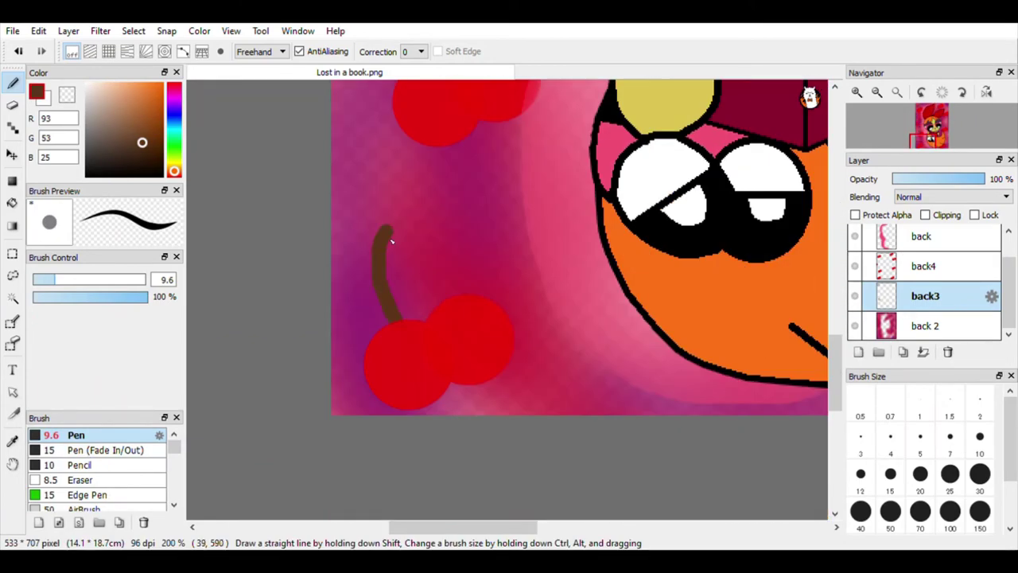
Draw brown stems on the cherries along the right side of the picture
scroll(393, 253, "right", 5)
scroll(477, 238, "up", 3)
left_click_drag(483, 217, 491, 292)
scroll(509, 262, "up", 3)
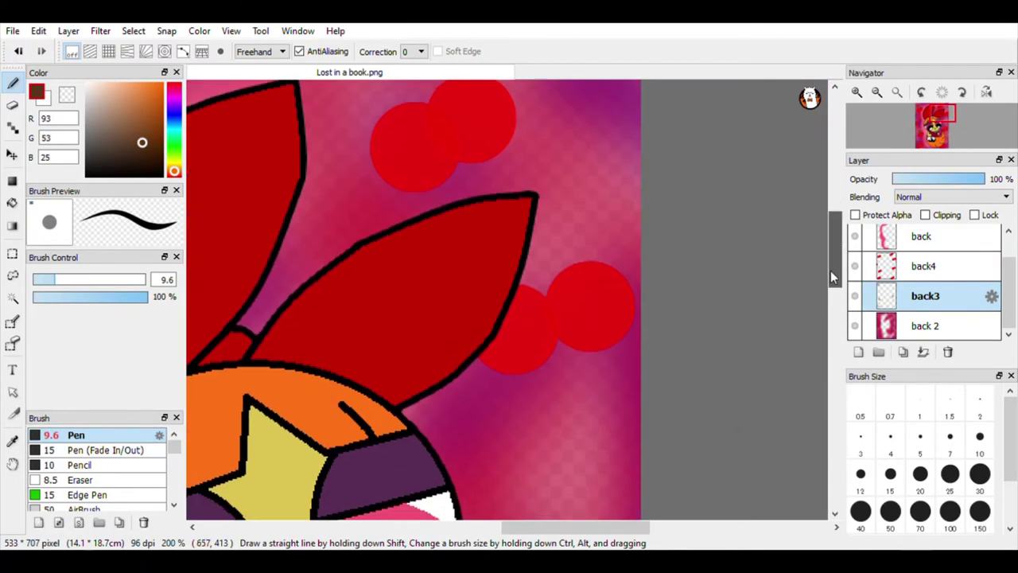
scroll(477, 278, "up", 3)
scroll(477, 278, "up", 2)
left_click_drag(390, 278, 437, 247)
scroll(477, 278, "left", 3)
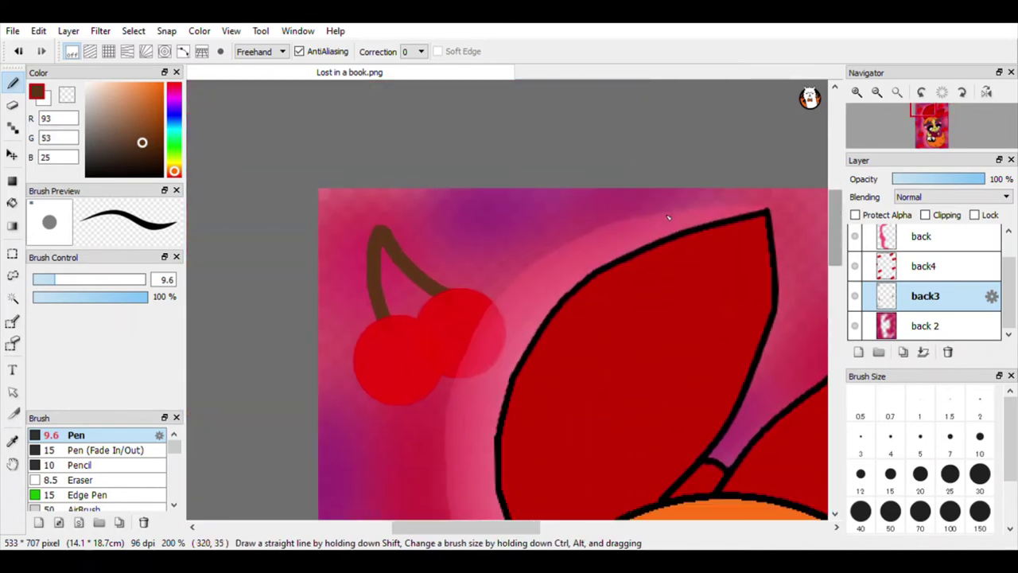
Set the colour to dark green (26, 77, 17) and add a new layer named back 5 below back3
left_click(174, 148)
left_click(146, 149)
left_click(918, 270)
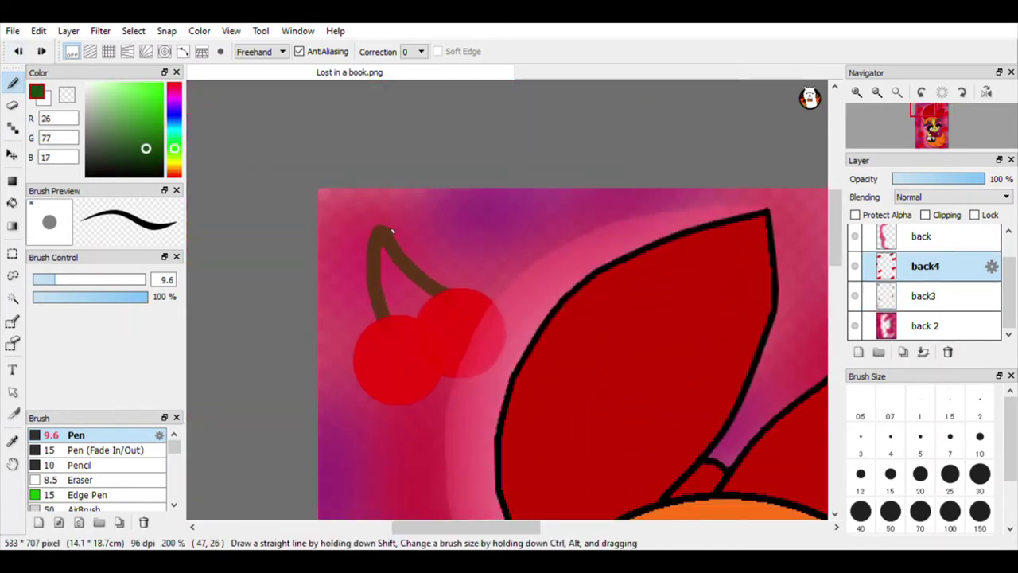
left_click(922, 296)
left_click(922, 325)
left_click(858, 351)
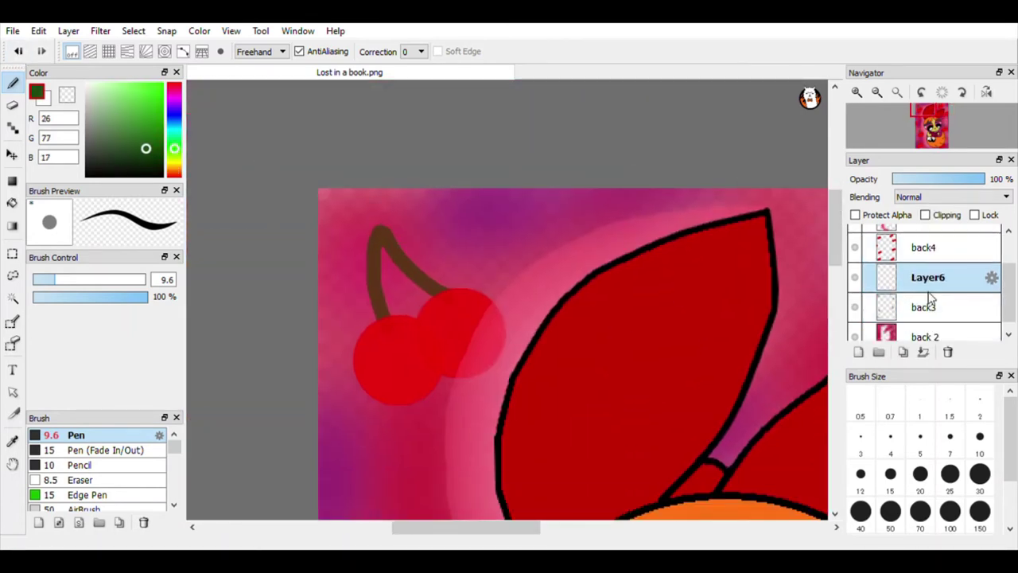
left_click_drag(928, 291, 931, 326)
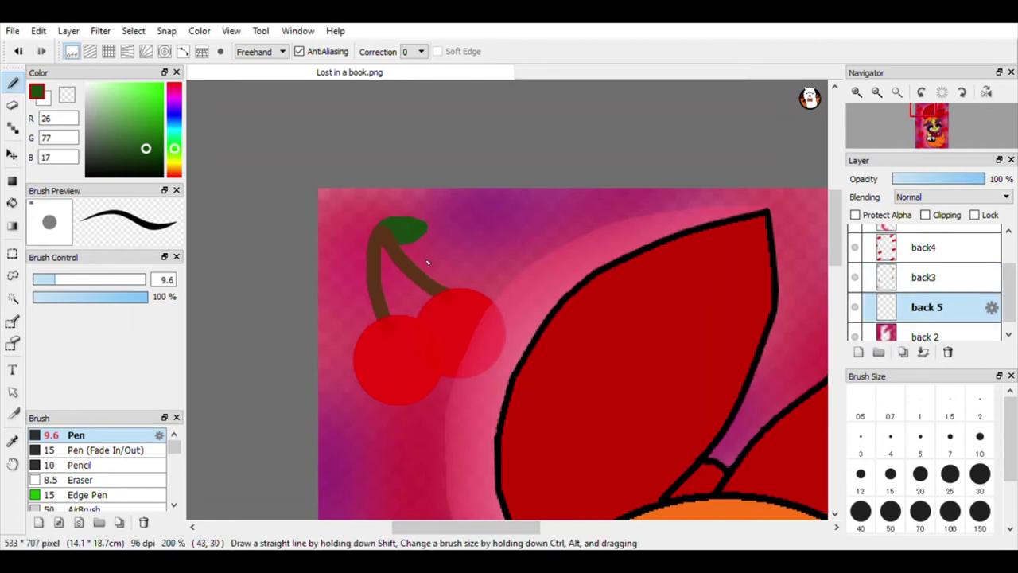
Paint dark green leaves at the tops of the cherry stems on layer back 5
key("ctrl+z")
key("ctrl+y")
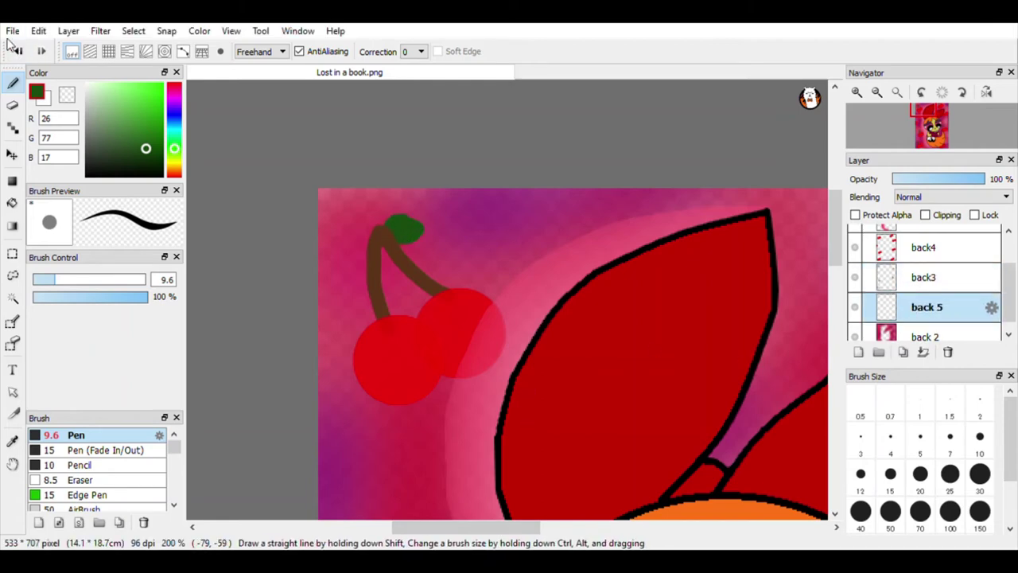
scroll(546, 362, "down", 3)
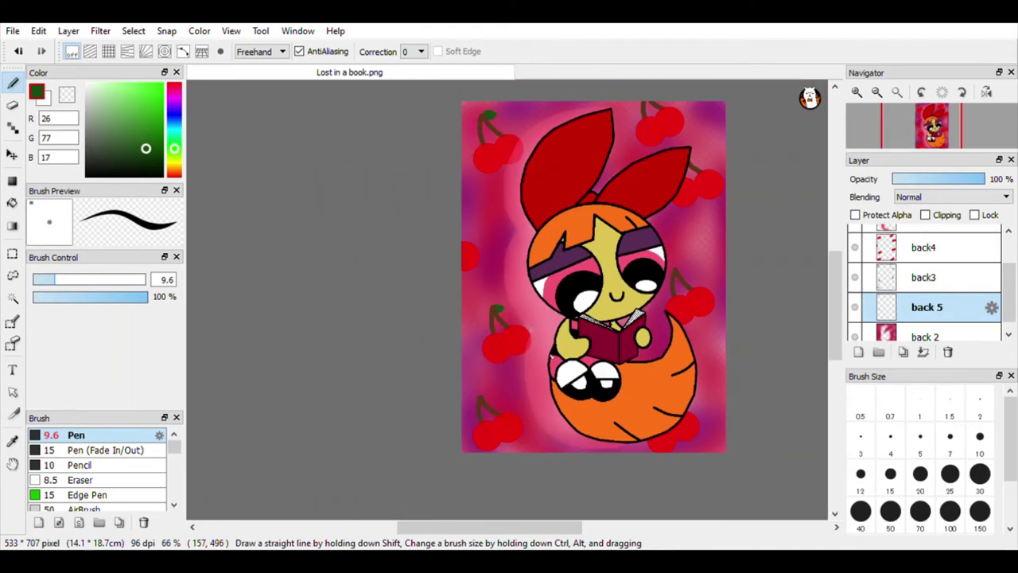
scroll(497, 315, "up", 5)
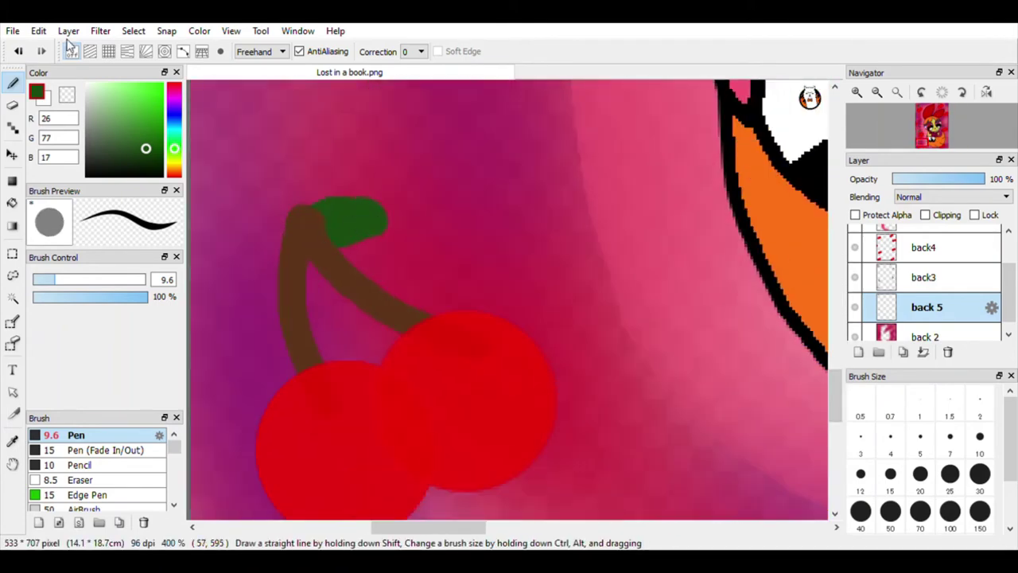
scroll(363, 219, "right", 5)
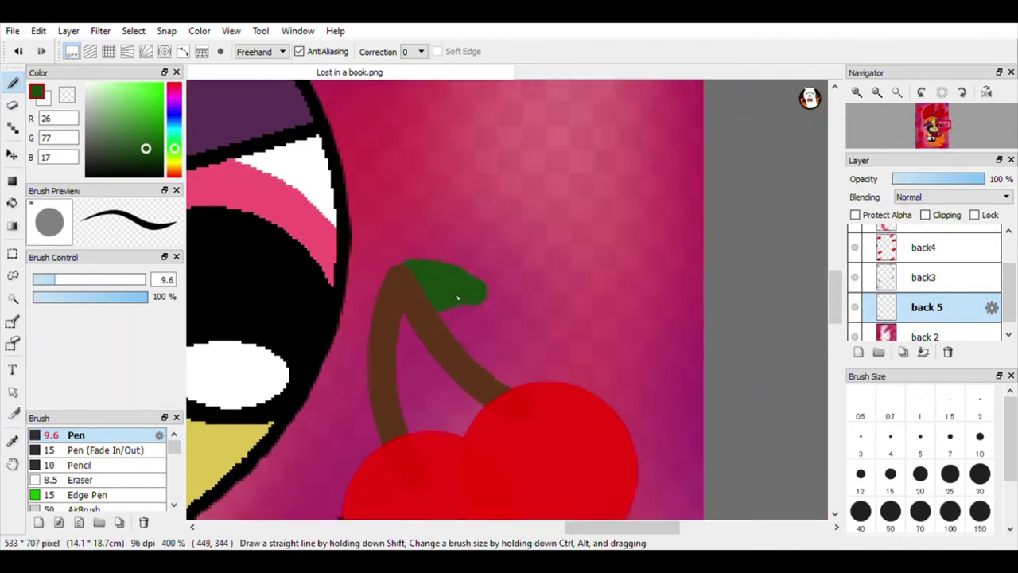
scroll(447, 276, "down", 4)
scroll(447, 276, "up", 3)
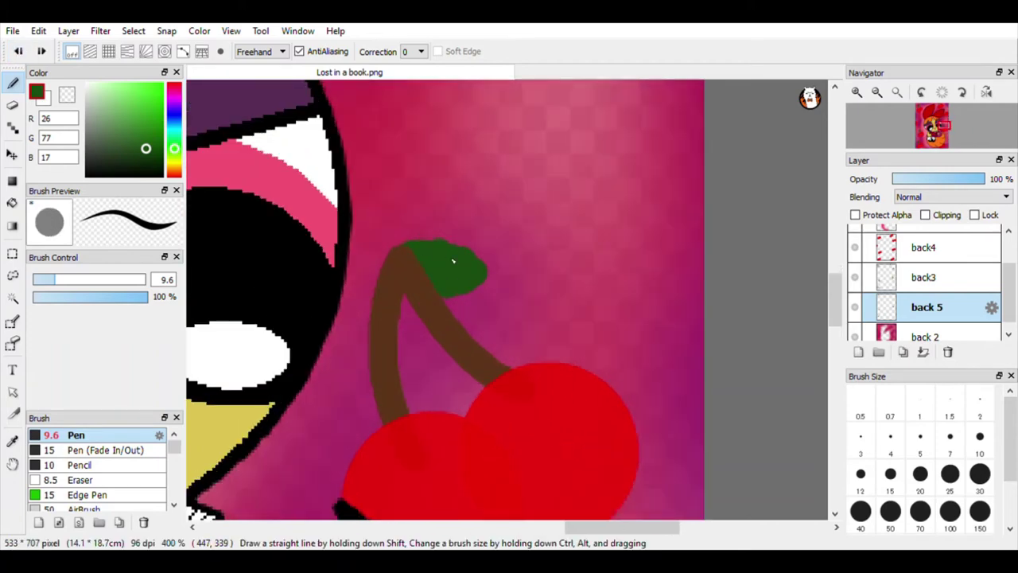
scroll(811, 246, "down", 3)
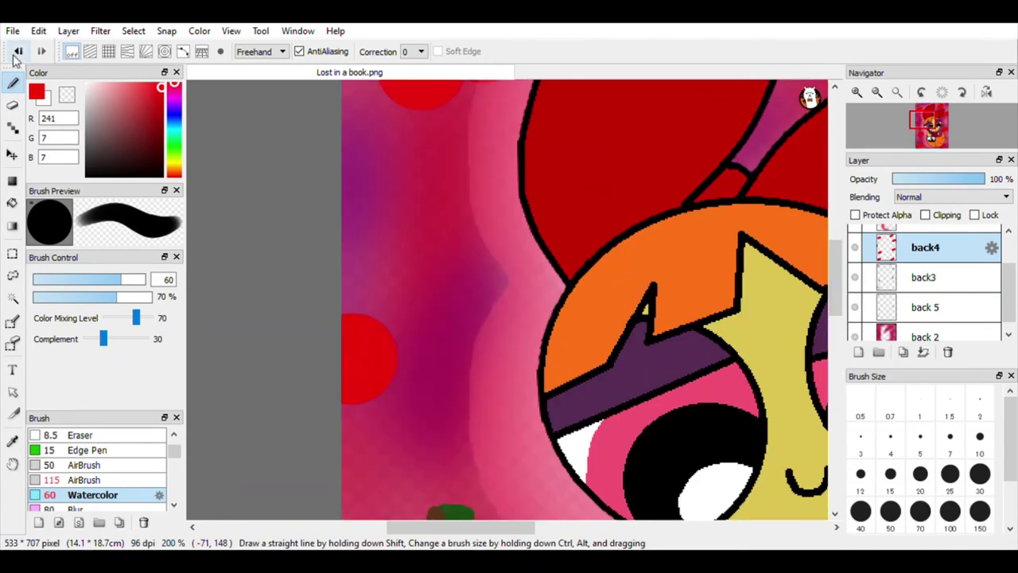
Shade the cherries on layer back4 with the size 60 Watercolor brush in bright red (241, 7, 7)
scroll(428, 287, "up", 5)
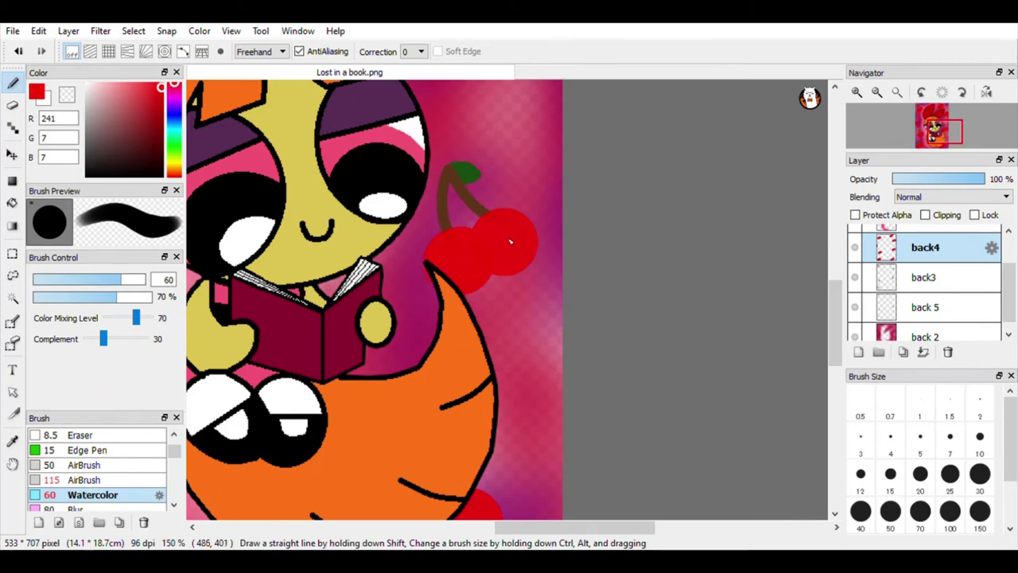
scroll(509, 240, "down", 5)
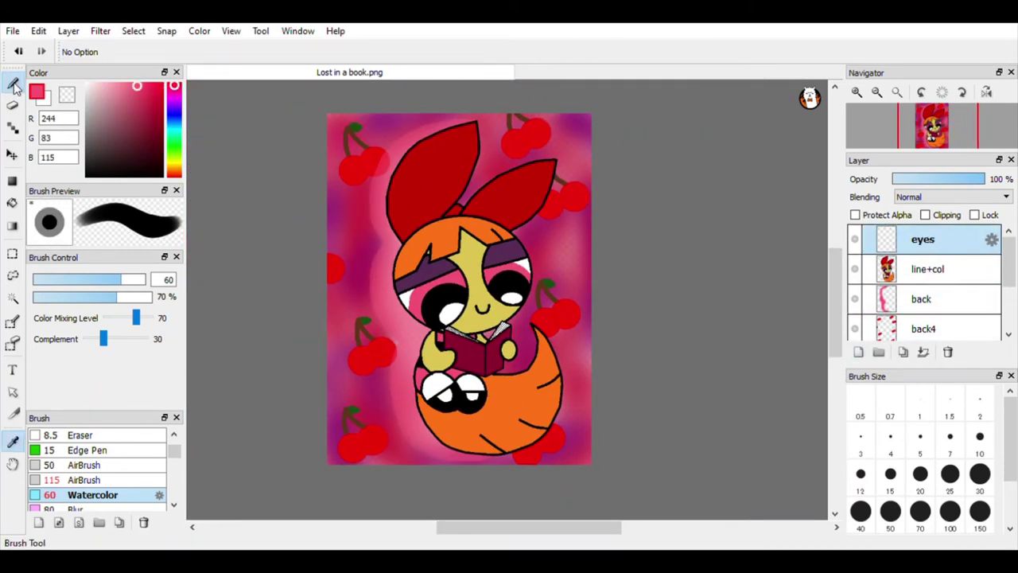
Scatter multicoloured stars over both eyes on the eyes layer with the size 71 Star3 brush
scroll(103, 477, "down", 5)
left_click(79, 495)
scroll(377, 290, "up", 3)
left_click(537, 262)
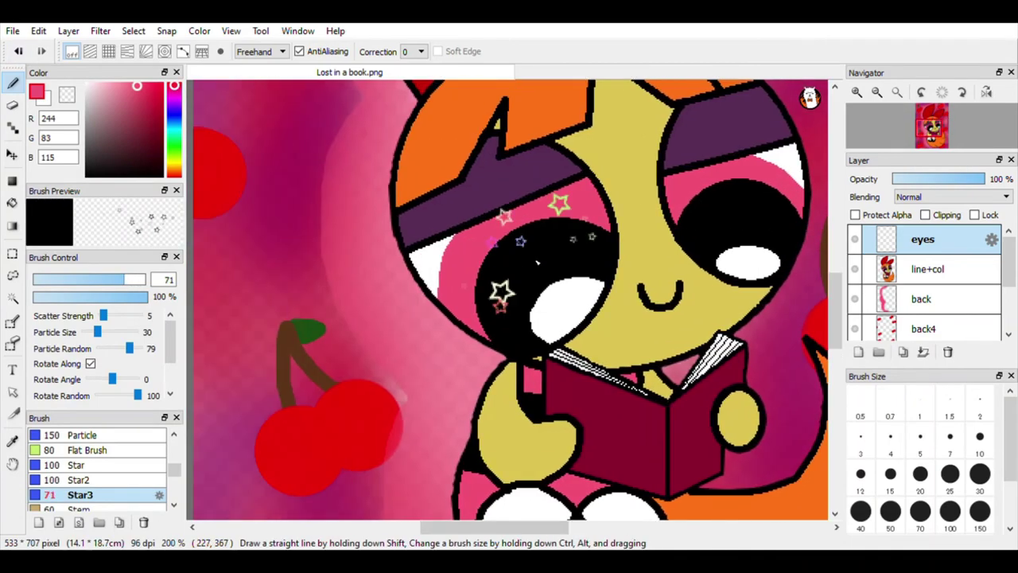
left_click_drag(750, 221, 738, 227)
Erase the star parts that spill outside both eyes with a 5.7 eraser
key("e")
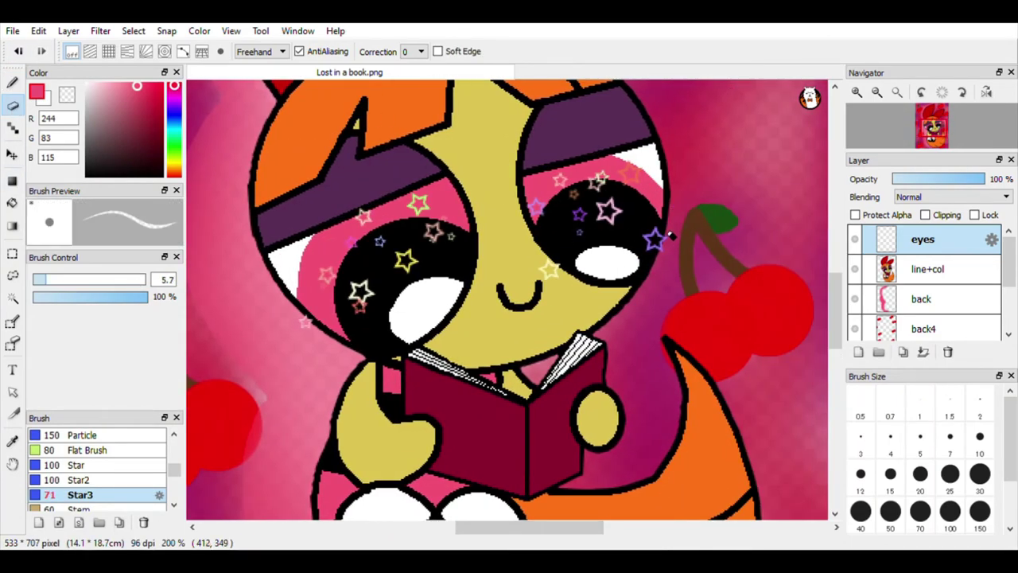
scroll(429, 294, "up", 2)
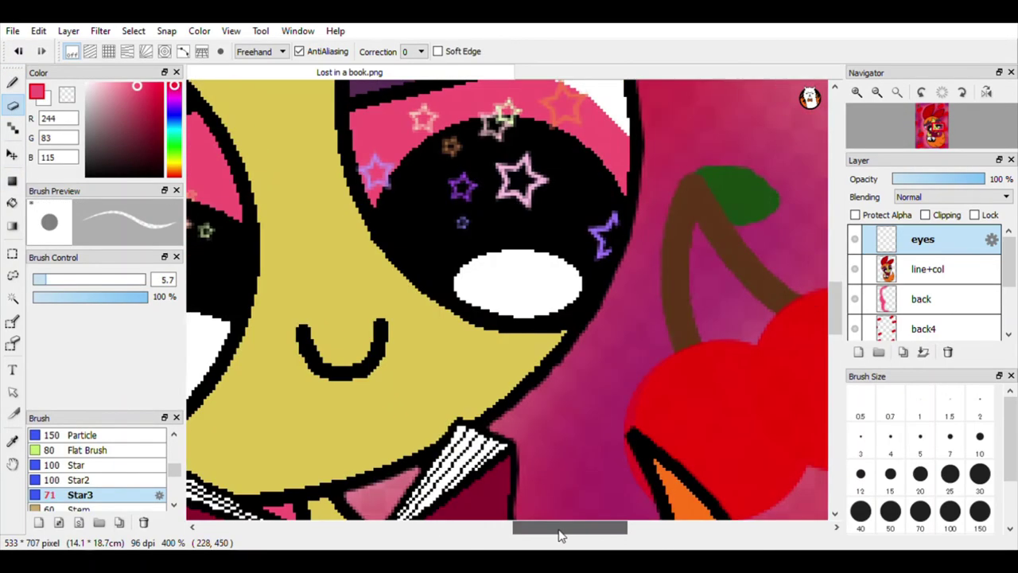
scroll(99, 485, "up", 2)
scroll(99, 485, "up", 5)
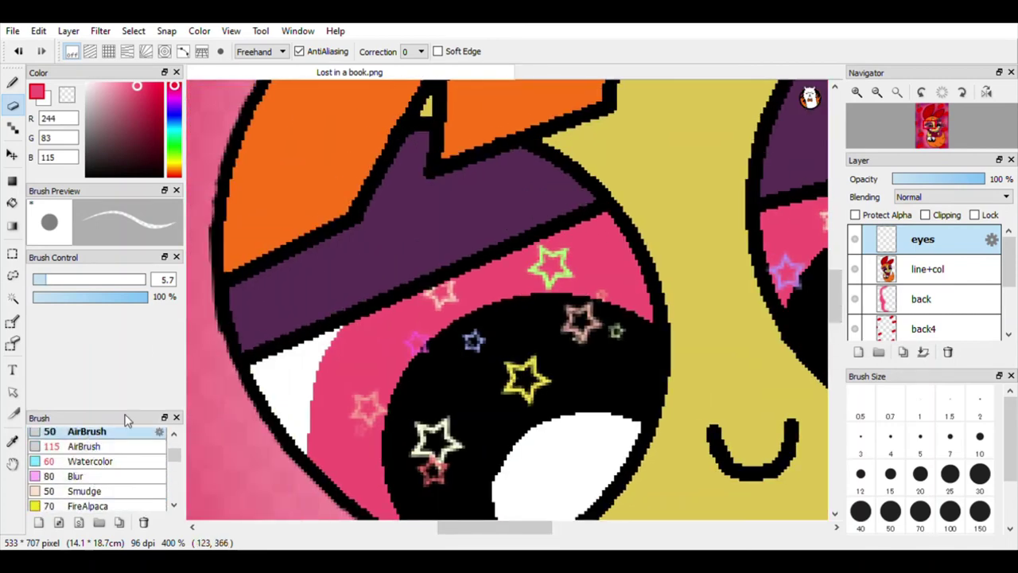
Airbrush purple (175, 76, 168) highlights across both eyelids at size 30 and erase the spill over the black outlines
key("b")
left_click_drag(390, 168, 402, 278)
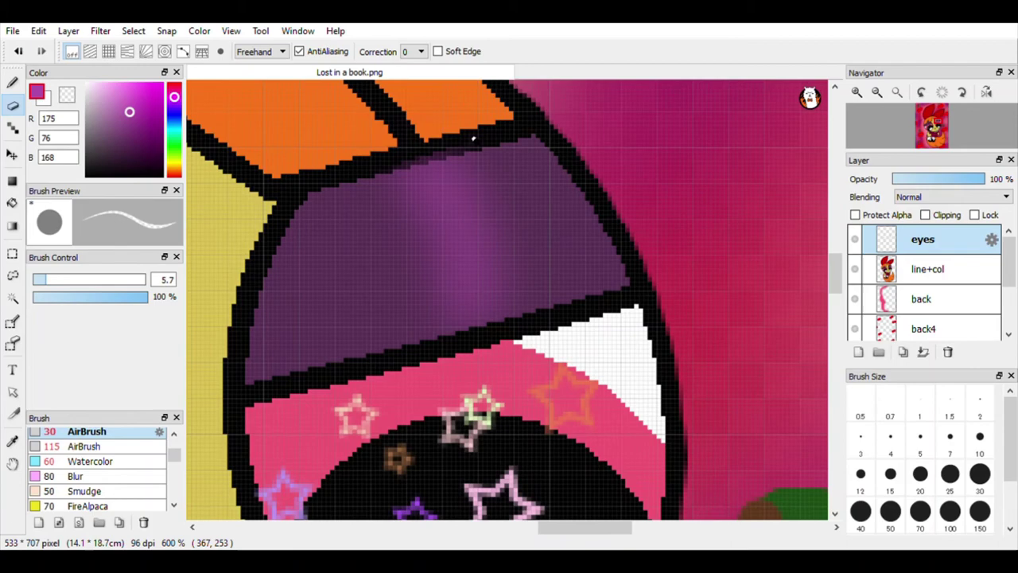
scroll(470, 477, "left", 10)
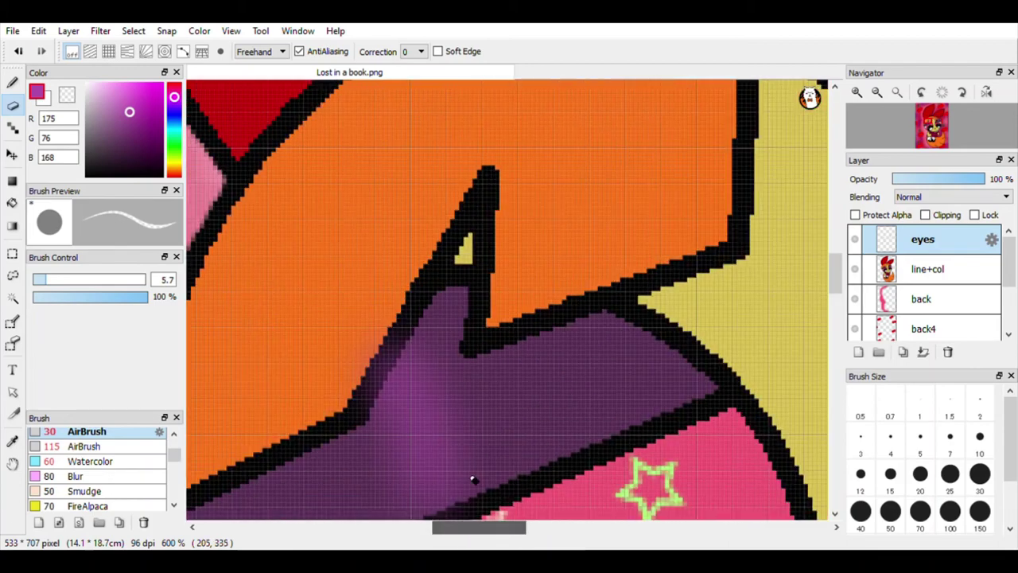
scroll(516, 334, "down", 3)
scroll(483, 335, "down", 5)
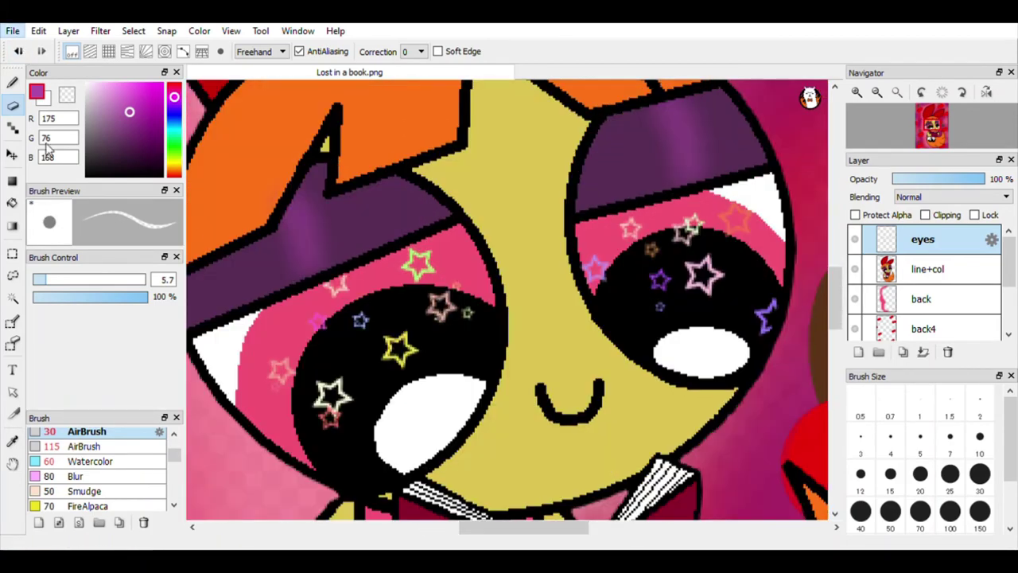
Add a clipping layer named hair above eyes and airbrush light orange (229, 155, 102) highlights on the fringe and lower hair
left_click(859, 351)
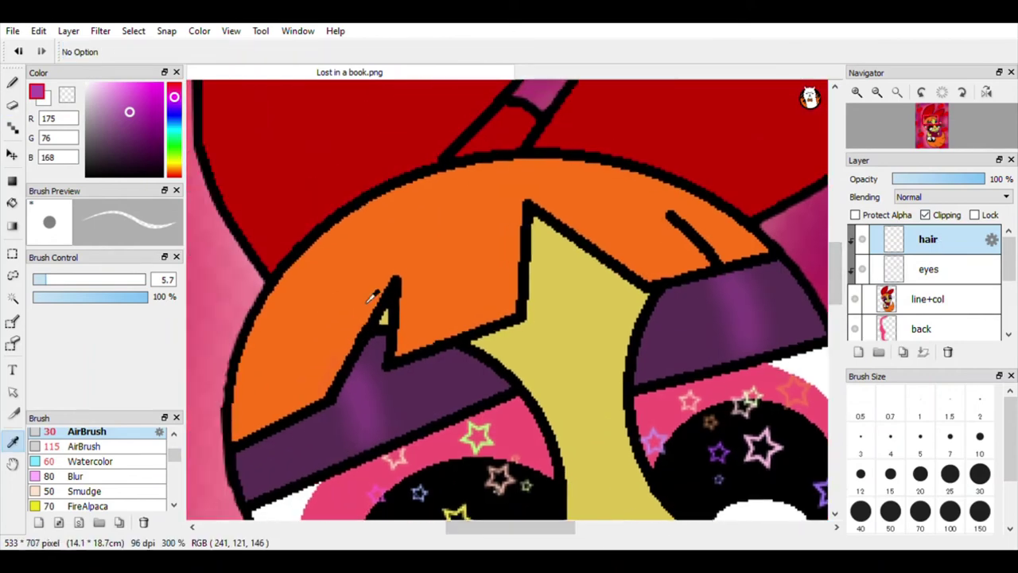
left_click(370, 296)
key("b")
left_click(127, 94)
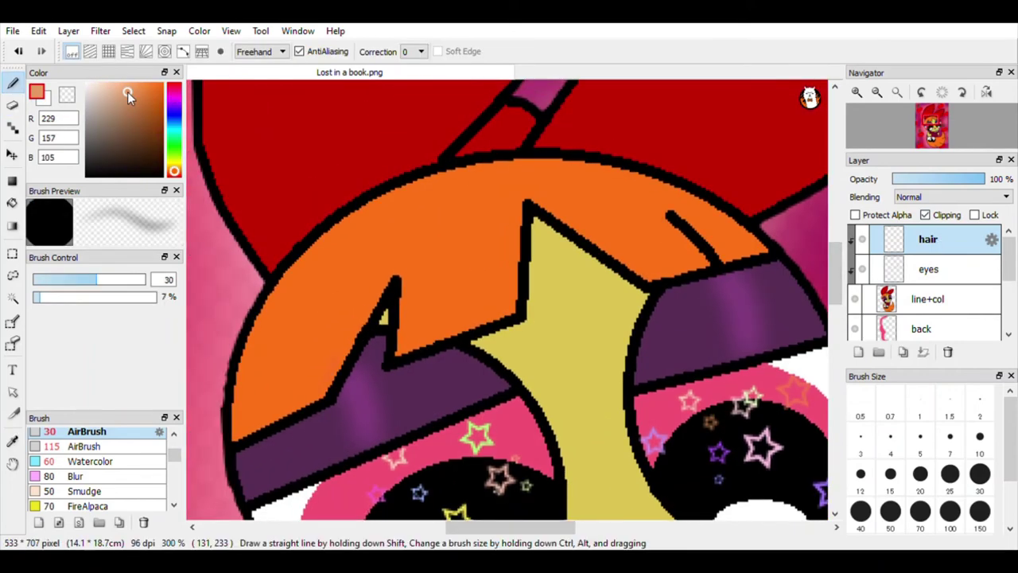
scroll(503, 227, "down", 3)
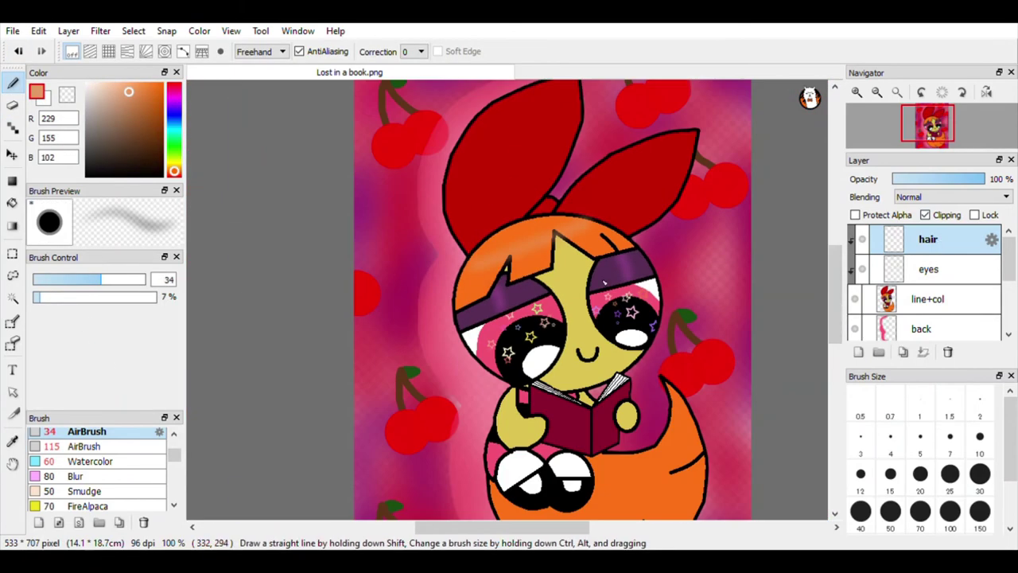
scroll(599, 193, "down", 2)
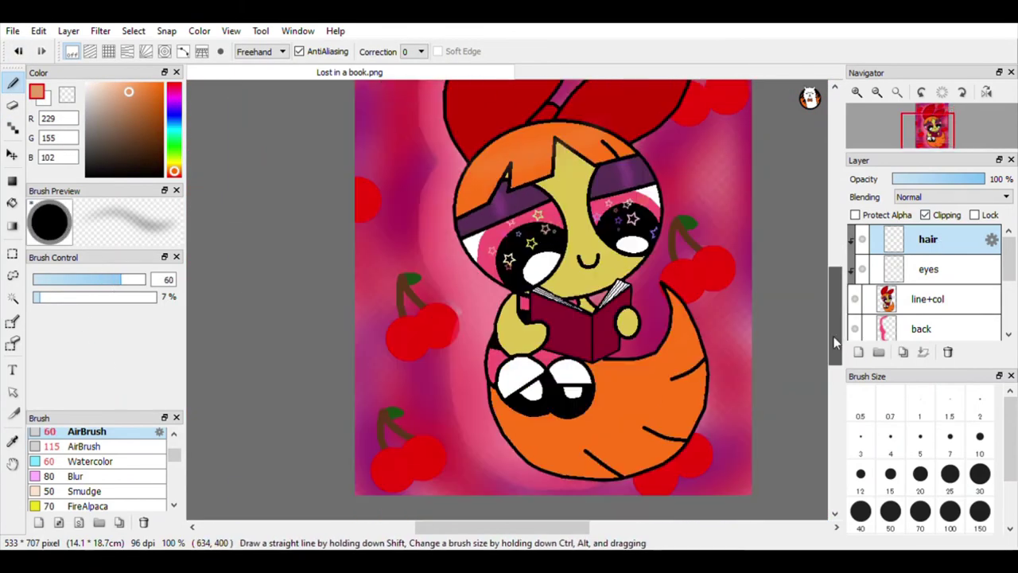
Erase the orange highlight from the black outlines and strand lines of the lower hair with a 4.4 eraser
scroll(614, 373, "up", 5)
left_click(12, 106)
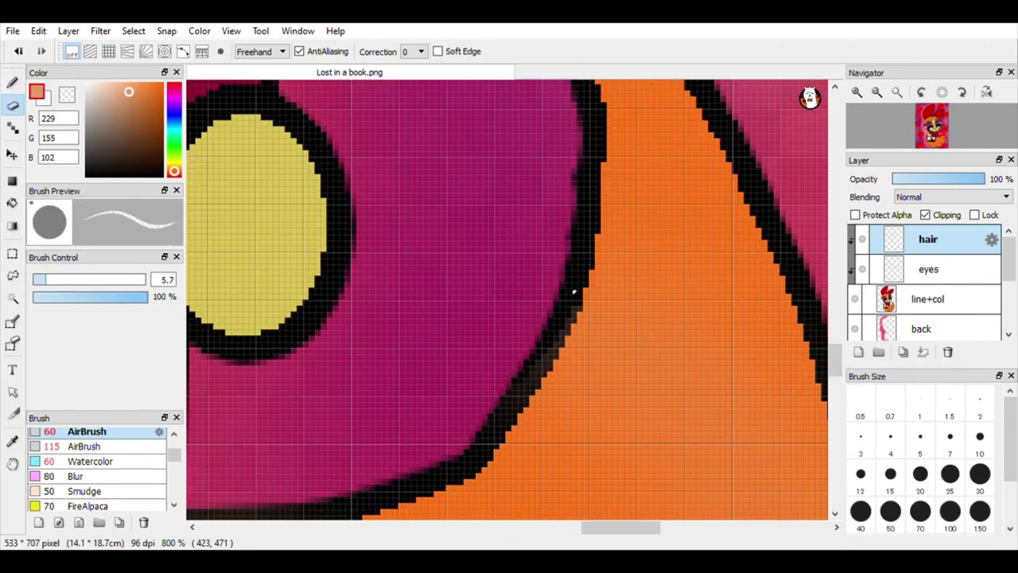
scroll(575, 291, "down", 3)
scroll(645, 286, "up", 3)
key("ctrl+z")
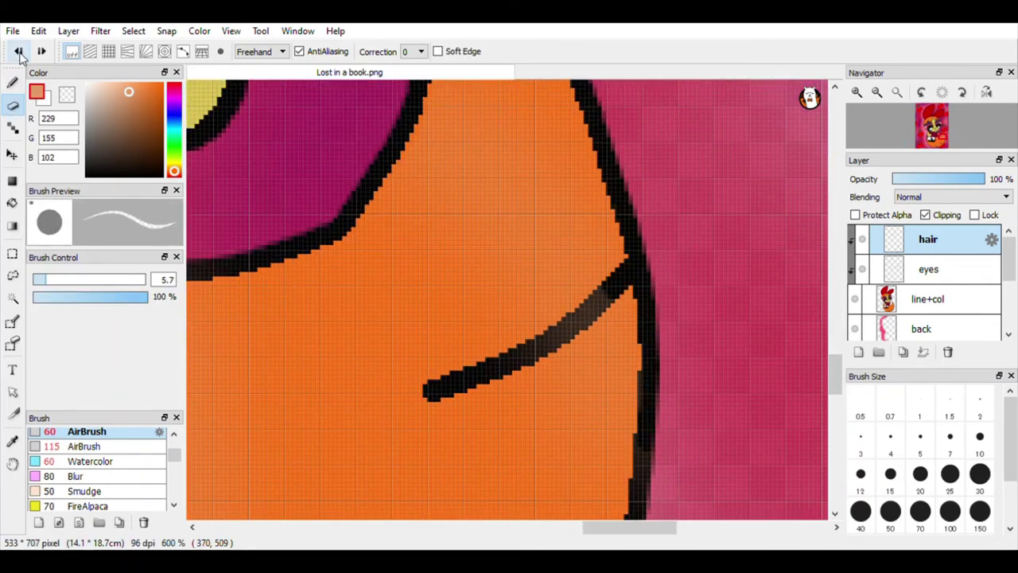
left_click(12, 83)
scroll(643, 246, "down", 3)
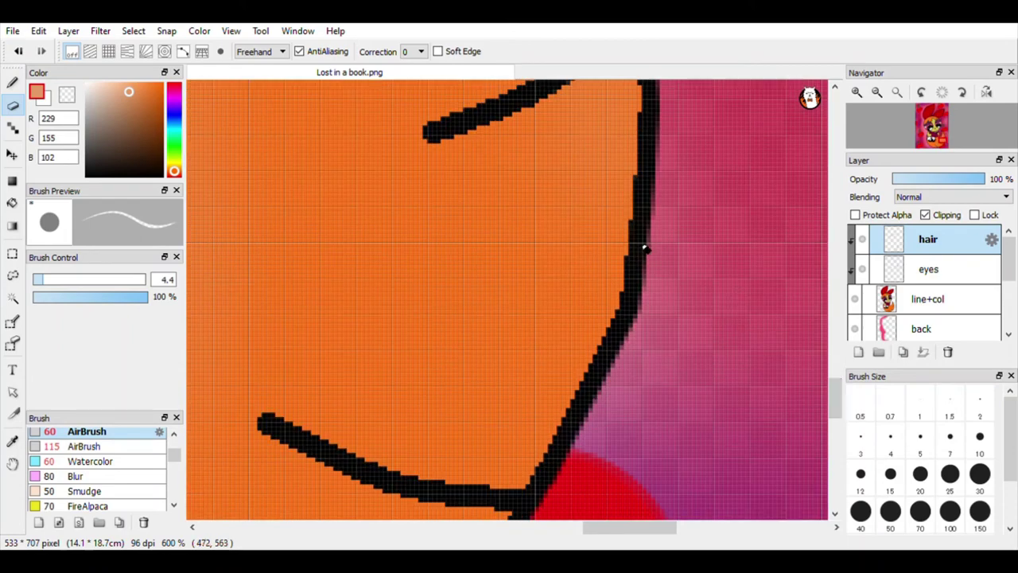
scroll(777, 355, "up", 3)
left_click_drag(592, 527, 548, 538)
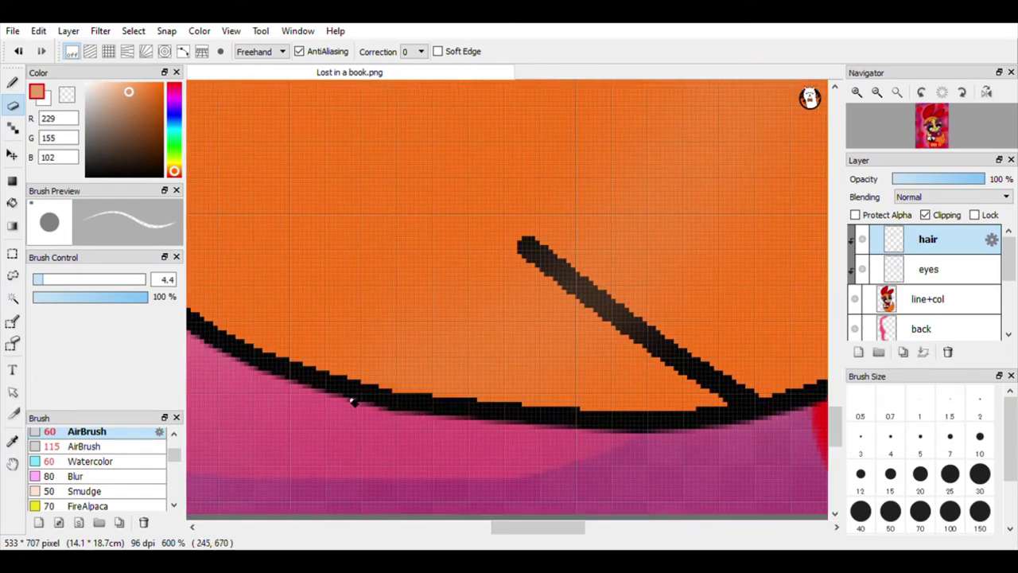
left_click_drag(530, 248, 592, 299)
Erase the orange highlight from the black outlines around the fringe and the top of the head
scroll(533, 251, "down", 4)
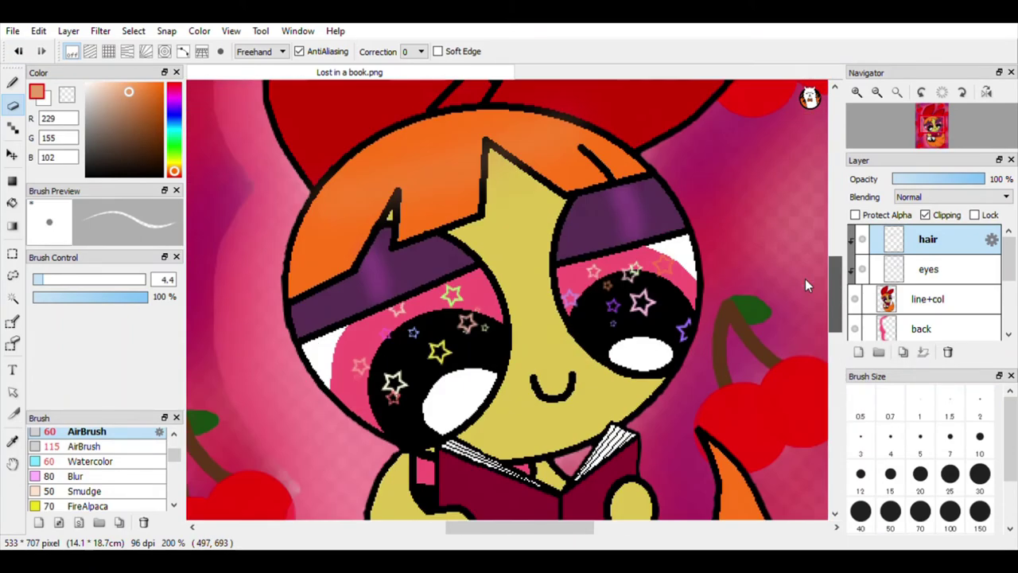
scroll(379, 234, "up", 4)
scroll(557, 293, "down", 2)
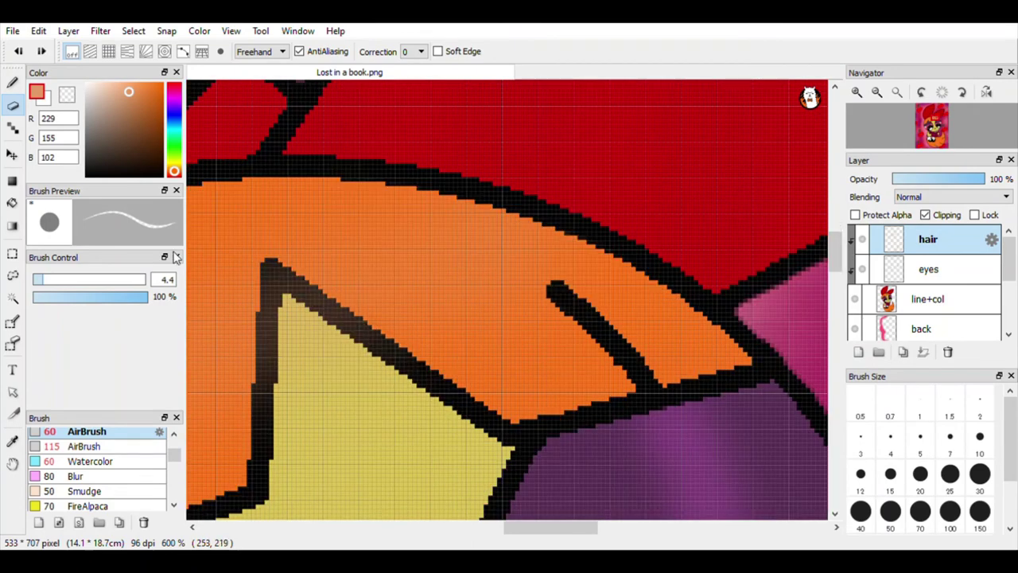
scroll(507, 416, "up", 2)
scroll(465, 366, "left", 6)
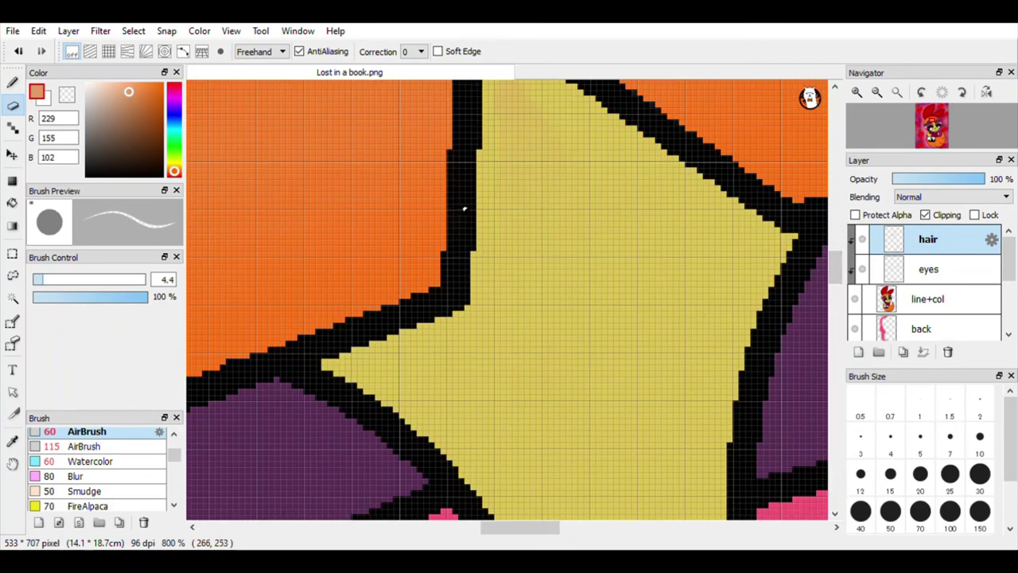
scroll(464, 324, "left", 4)
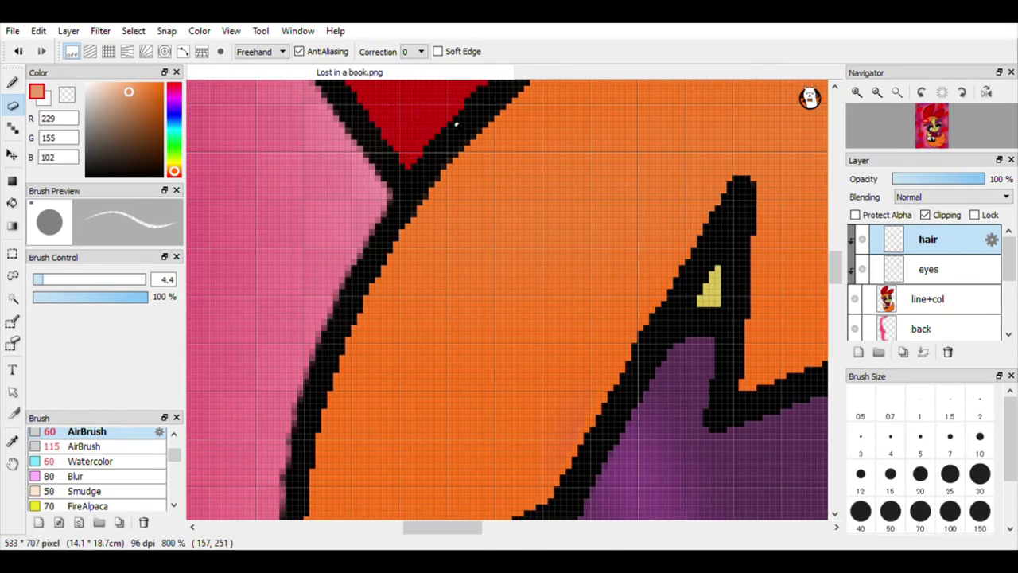
Add a clipping layer named clothes + bow and shade the bow with a size 47 AirBrush in dark red (139, 9, 13)
scroll(410, 194, "down", 6)
key("ctrl+shift+n")
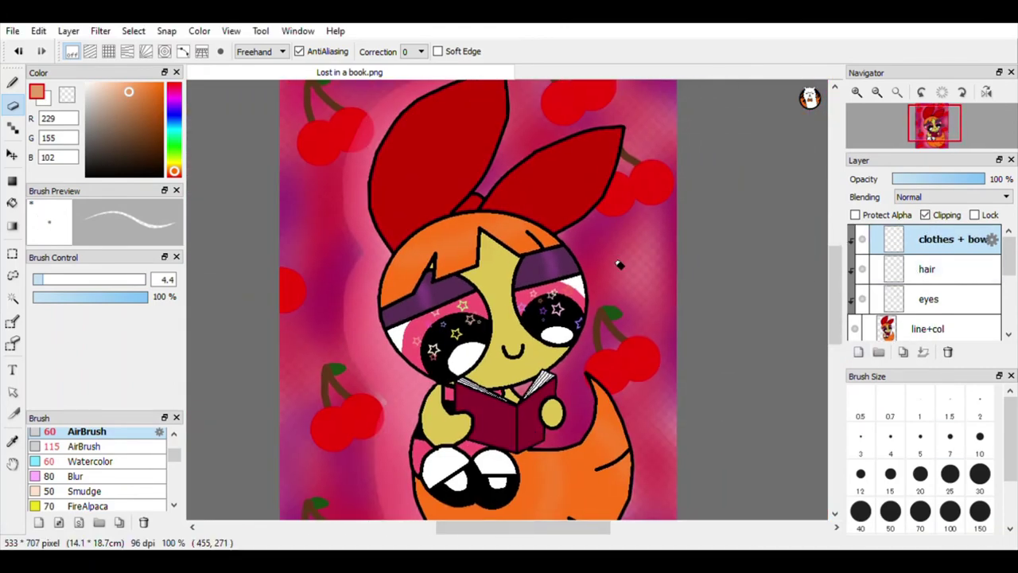
key("b")
left_click(162, 104)
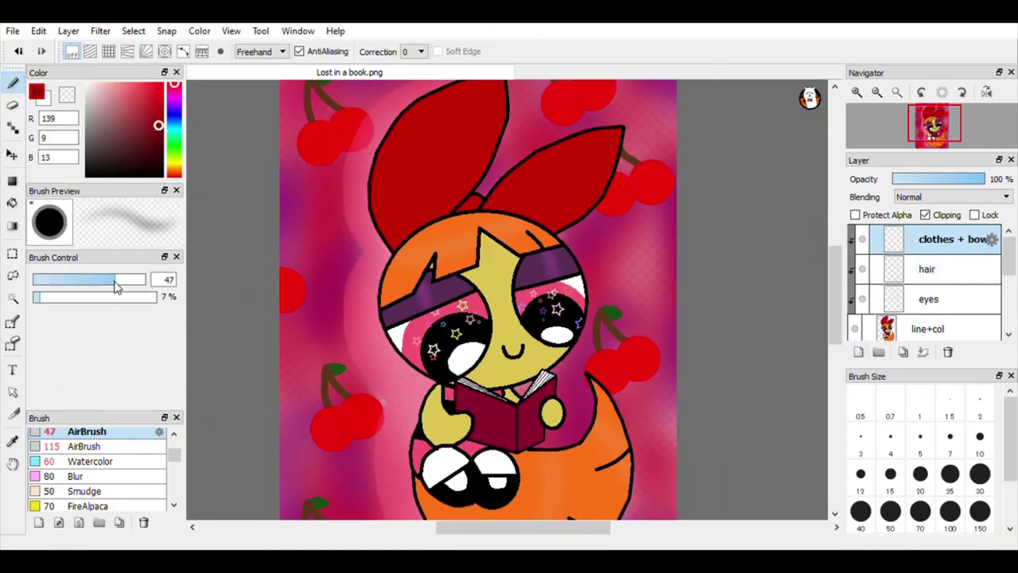
scroll(562, 267, "up", 4)
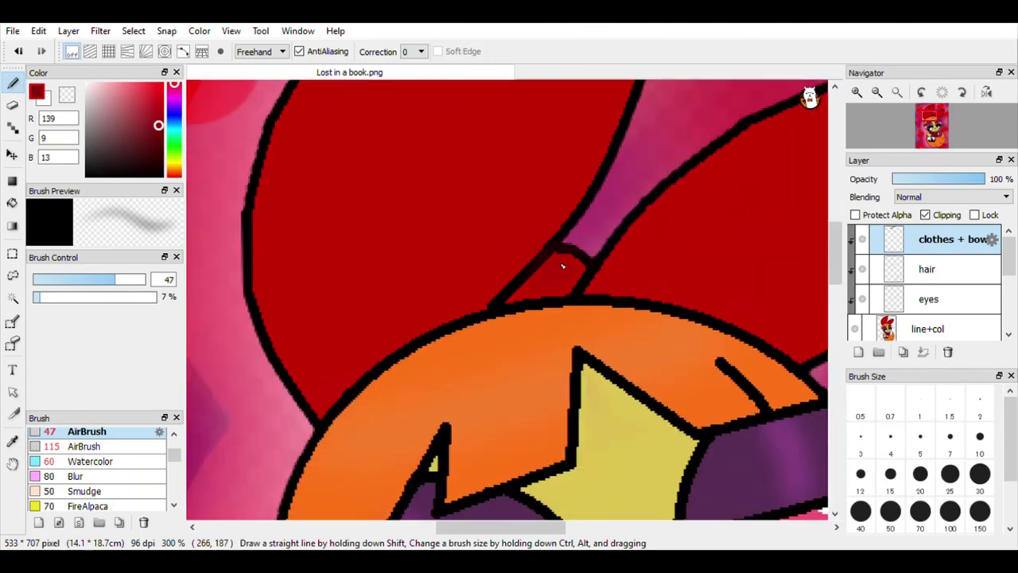
scroll(562, 266, "right", 3)
scroll(562, 267, "up", 1)
scroll(562, 267, "up", 2)
Erase the dark red shading from the outline of the right-hand bow loop with the 4.4 eraser
key("e")
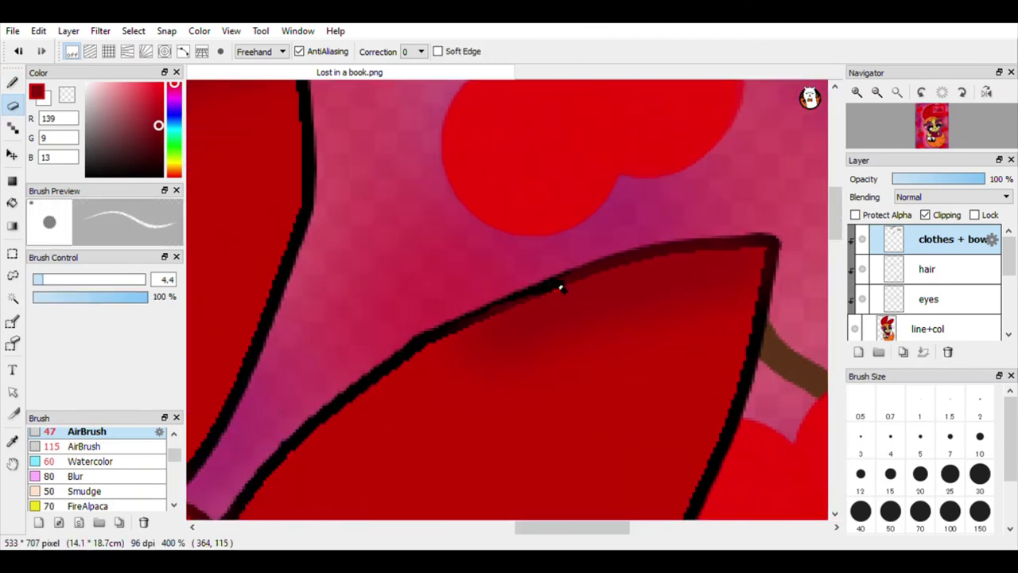
scroll(560, 287, "up", 1)
left_click_drag(662, 248, 773, 217)
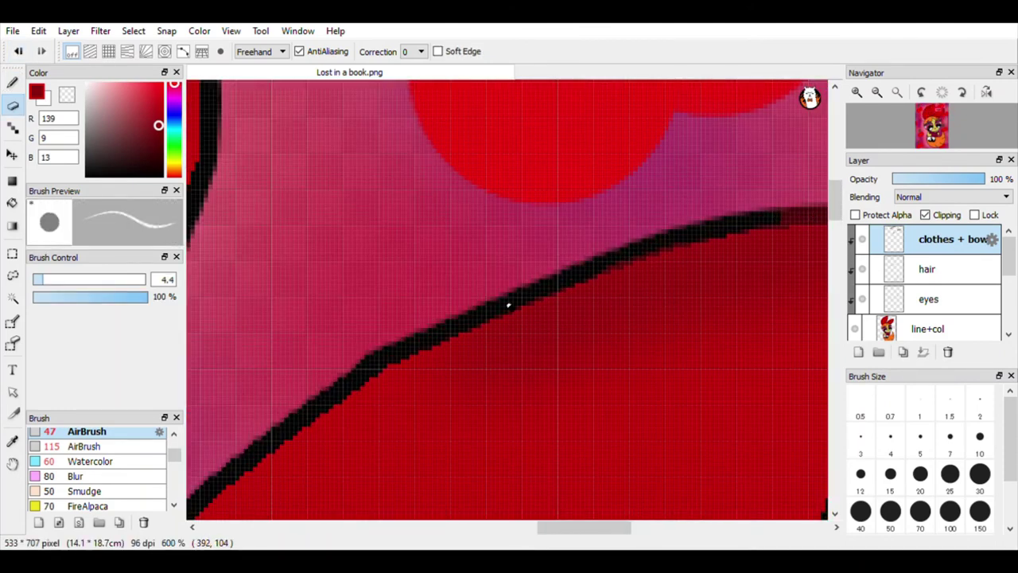
scroll(636, 179, "right", 3)
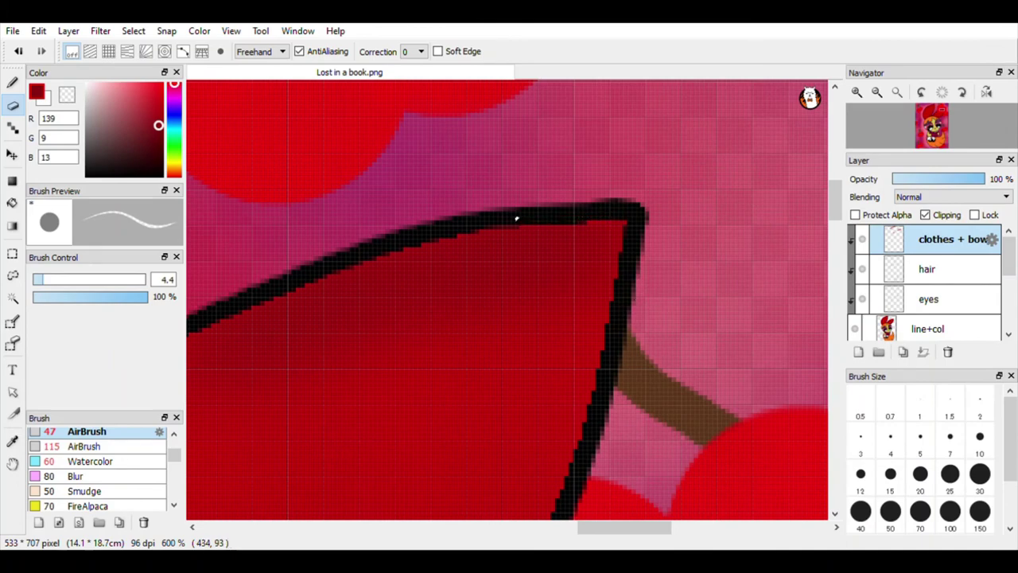
scroll(517, 219, "down", 1)
Erase the dark red shading from the outlines of the bow's knot and left-hand loop
scroll(455, 499, "up", 1)
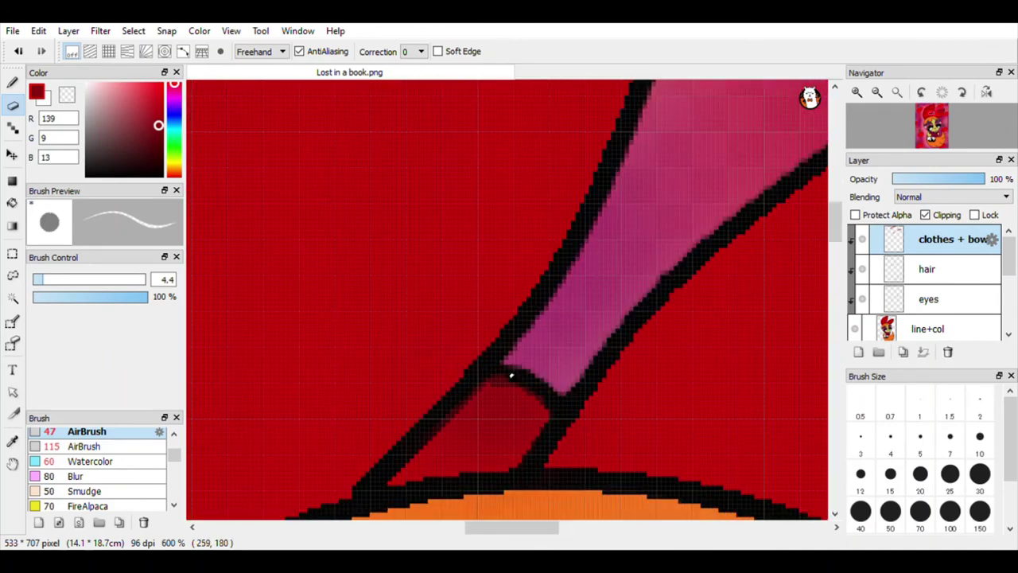
scroll(511, 376, "down", 2)
scroll(549, 341, "down", 1)
scroll(668, 228, "up", 2)
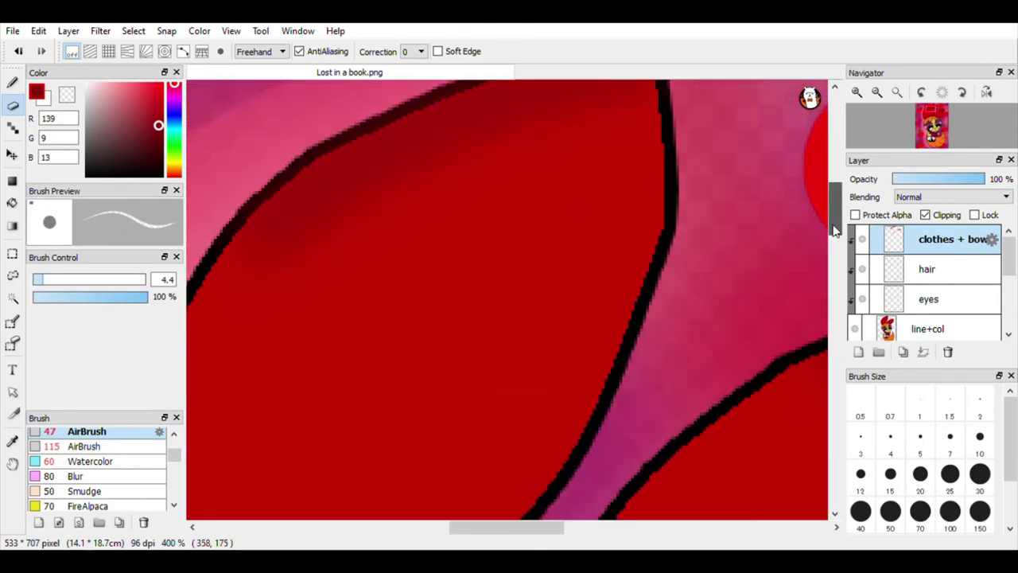
scroll(511, 164, "down", 1)
scroll(456, 175, "up", 1)
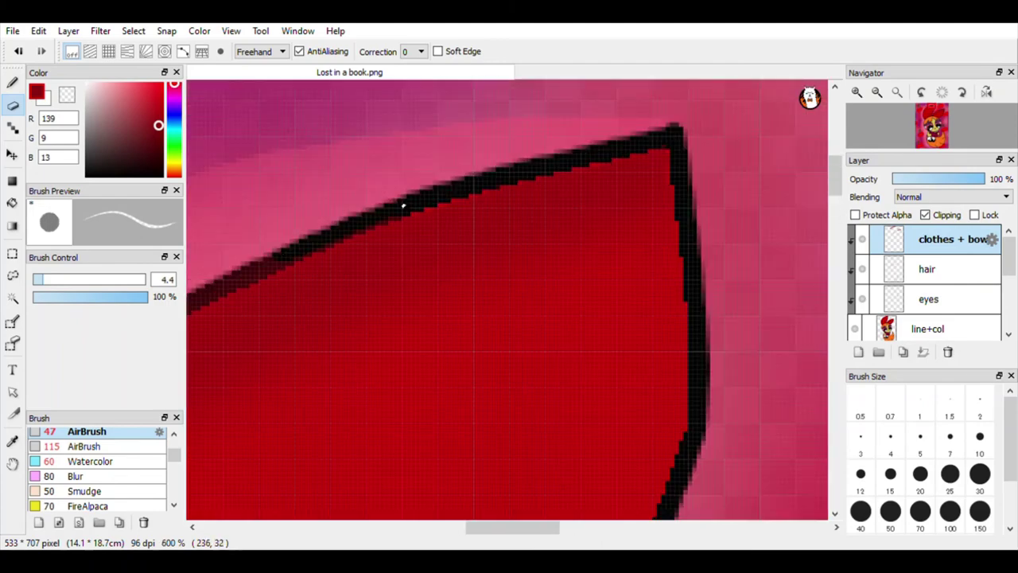
scroll(660, 139, "down", 1)
scroll(469, 268, "up", 1)
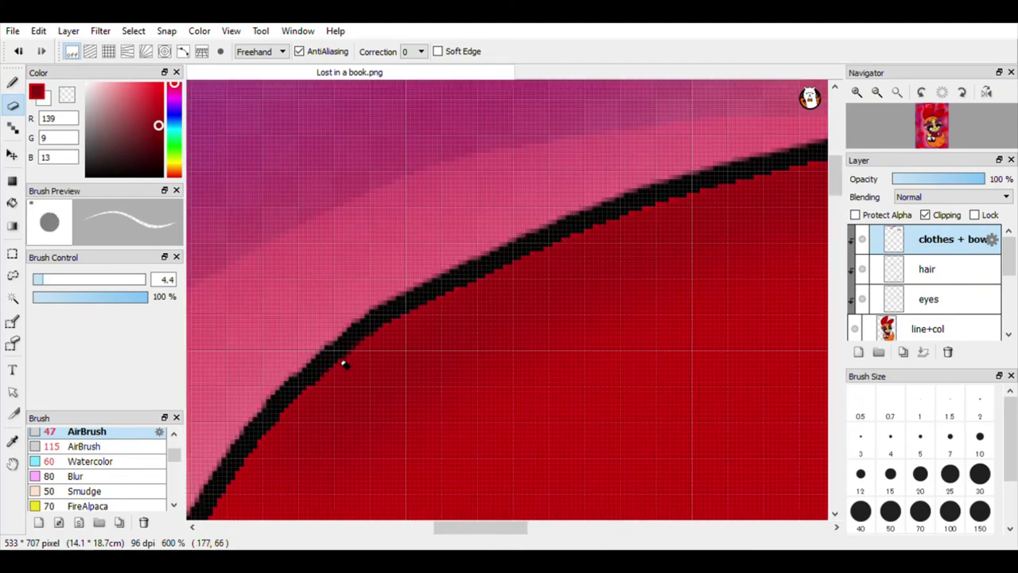
Shade the left edge of the pink dress with a size 23 AirBrush in deep pink (231, 30, 67)
scroll(721, 348, "down", 4)
scroll(317, 387, "up", 2)
scroll(317, 387, "up", 1)
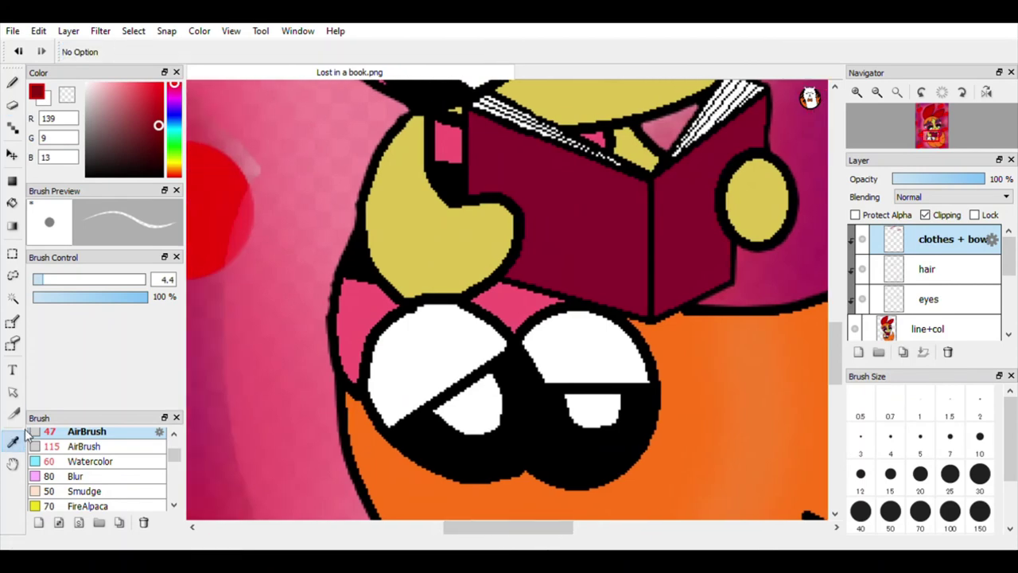
left_click(306, 350, "alt")
key("b")
scroll(322, 346, "up", 3)
Erase the deep pink shading that spills over the dress's black outlines with the 4.4 eraser
key("e")
mouse_move(333, 145)
left_mouse_down()
mouse_move(334, 215)
mouse_move(420, 422)
left_mouse_up()
left_click_drag(374, 155, 358, 409)
left_click_drag(350, 218, 345, 350)
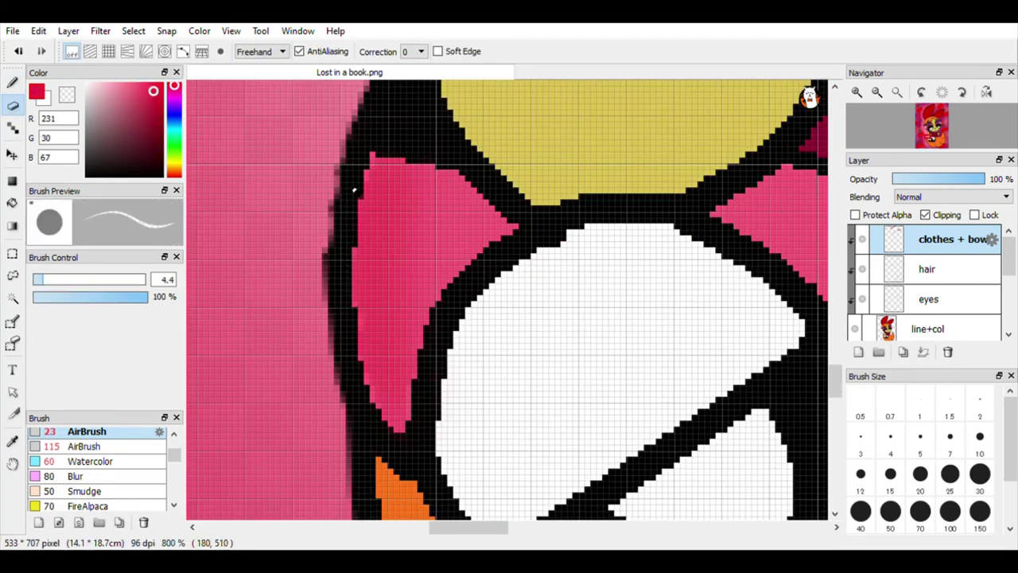
scroll(354, 190, "down", 3)
scroll(339, 162, "up", 3)
scroll(405, 164, "down", 2)
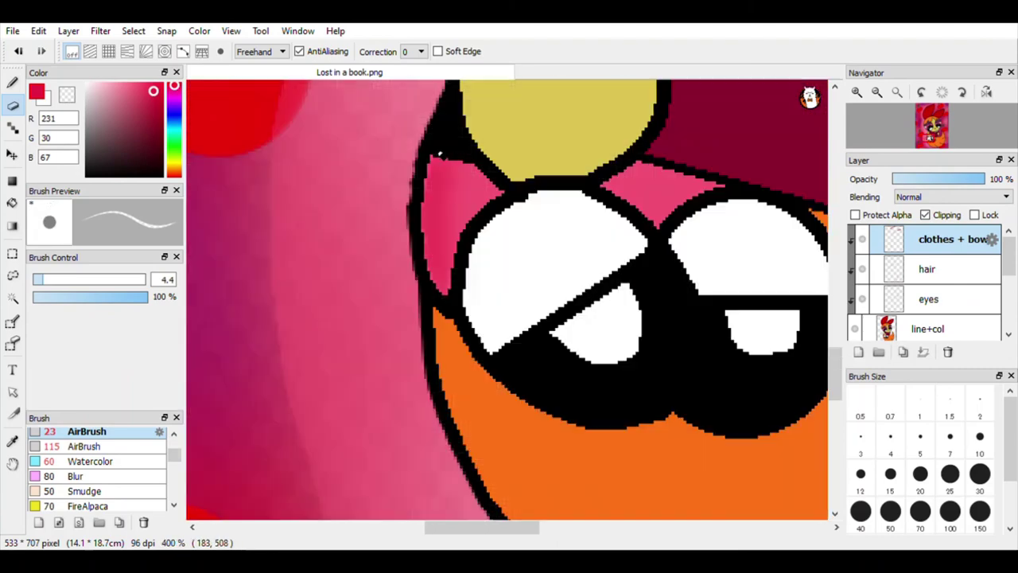
left_click(19, 51)
scroll(436, 260, "up", 3)
scroll(443, 295, "down", 1)
scroll(564, 473, "down", 5)
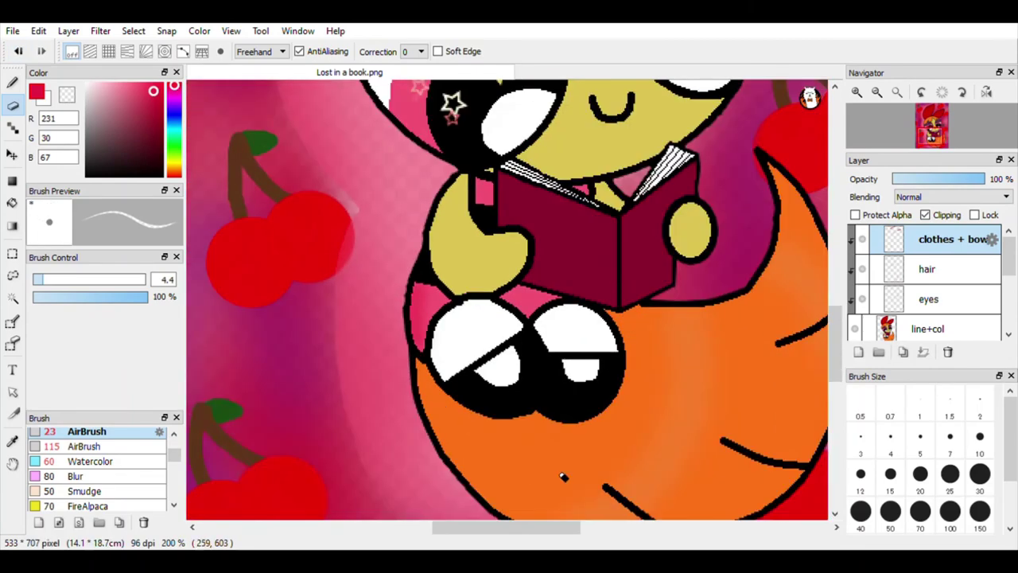
On the eyes layer, airbrush a faint near-white glow (253, 253, 253) over both black pupils at size 136 and 7% opacity
left_click(928, 299)
left_click_drag(549, 536, 544, 537)
key("b")
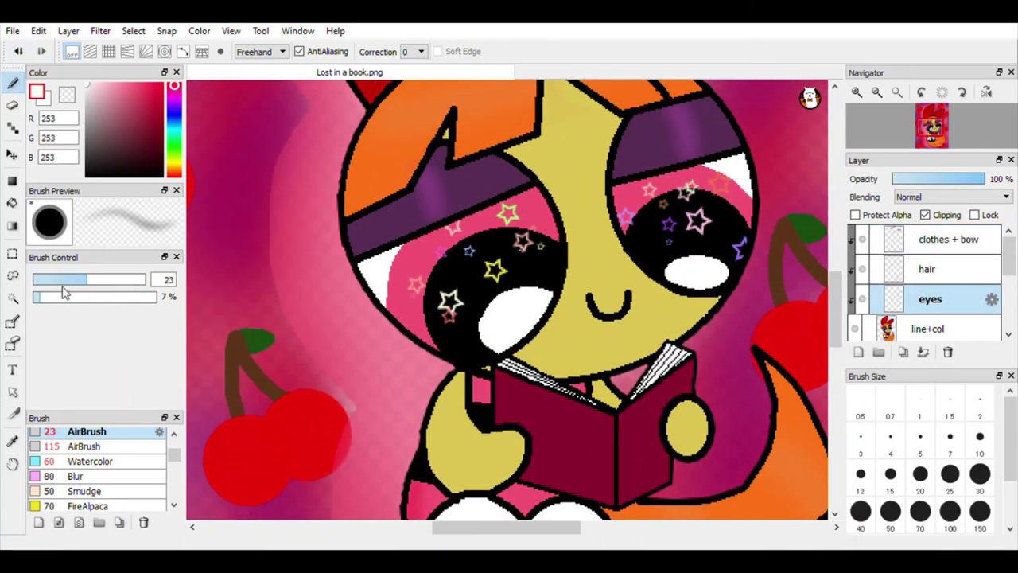
scroll(557, 294, "up", 2)
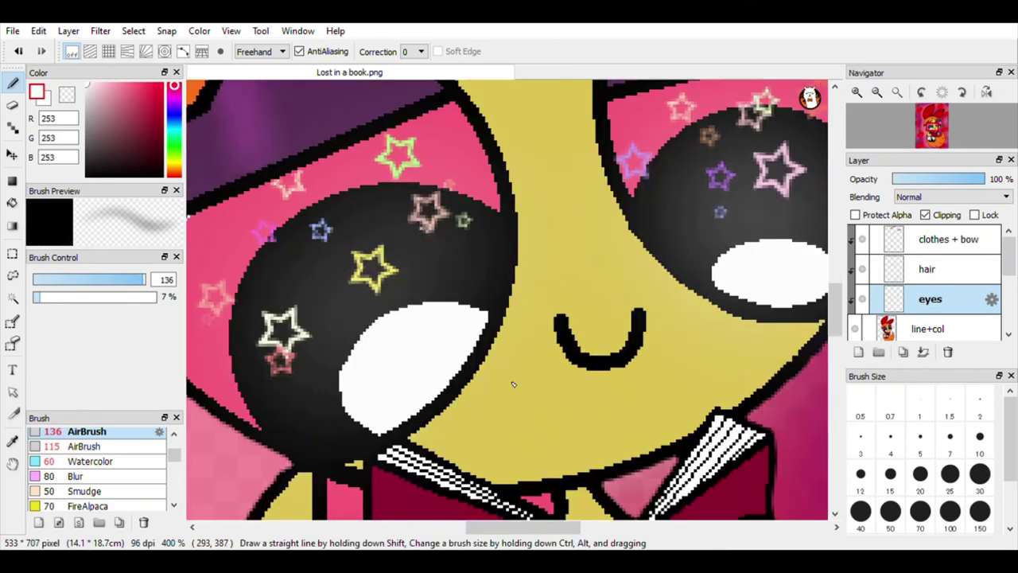
Erase the pale glow that spills onto the yellow face between and below the eyes with the size 18 eraser
key("e")
scroll(591, 288, "up", 1)
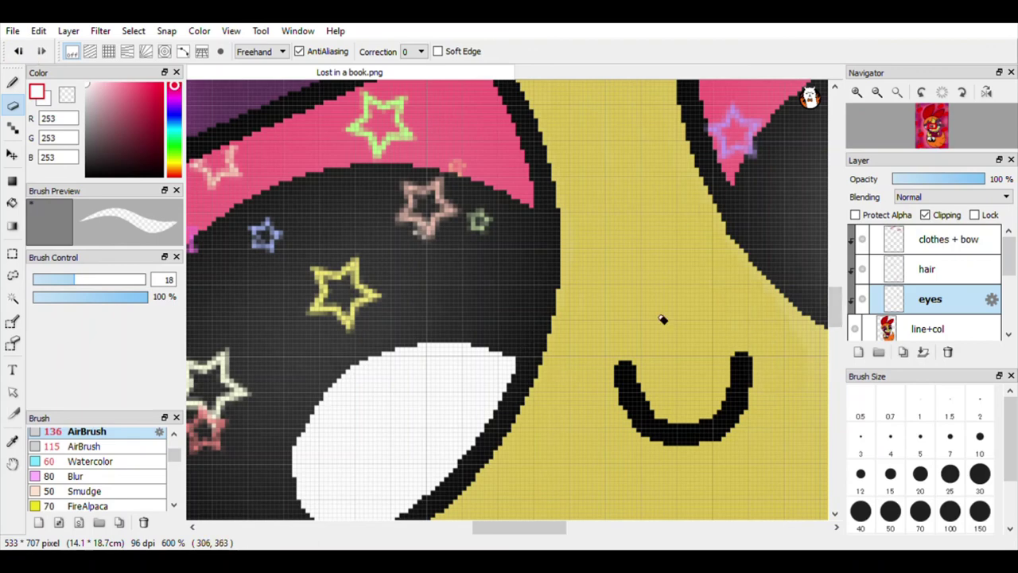
scroll(576, 524, "right", 3)
scroll(565, 270, "down", 2)
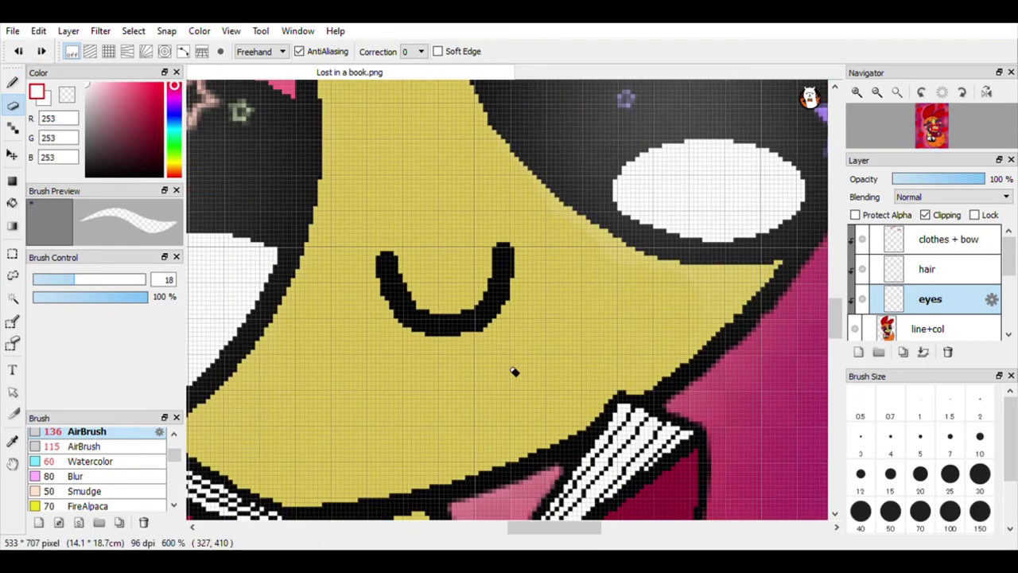
Erase the leftover glow from the skin along the right-hand eye's lower edge with the 2.1 eraser
key("bracketleft")
key("bracketleft")
key("bracketleft")
key("bracketleft")
left_click(46, 284)
scroll(616, 257, "up", 1)
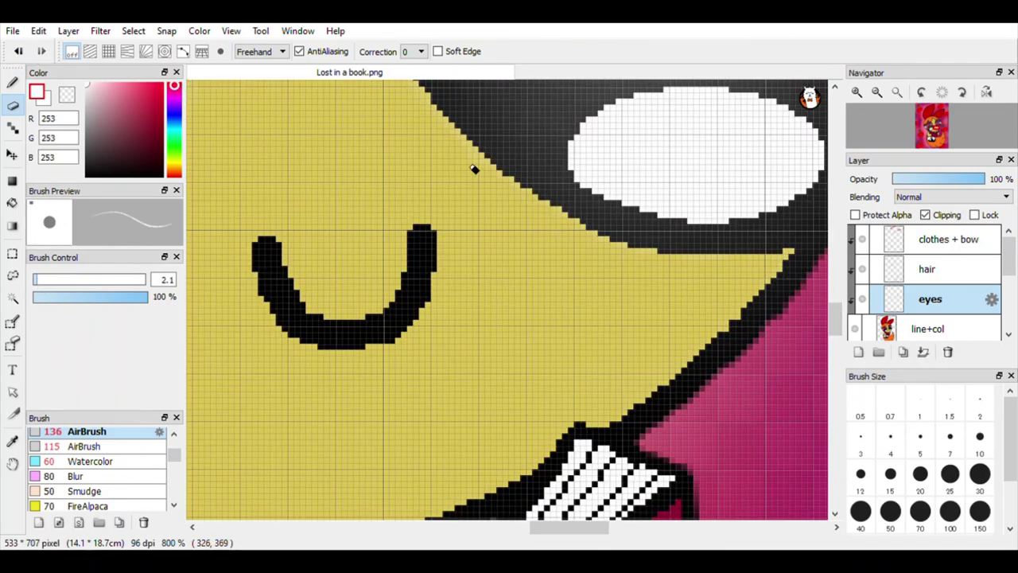
scroll(445, 325, "up", 3)
left_click_drag(587, 527, 539, 527)
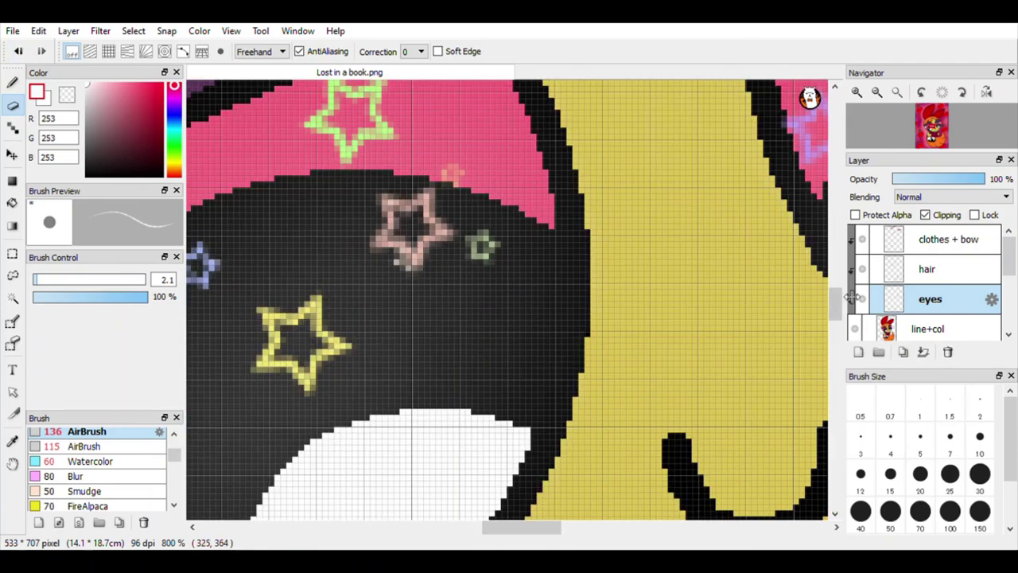
Clean the remaining glow off the face outline below the right-hand eye with the 2.1 eraser
scroll(482, 427, "down", 3)
scroll(392, 265, "down", 4)
scroll(772, 284, "down", 5)
scroll(546, 263, "up", 5)
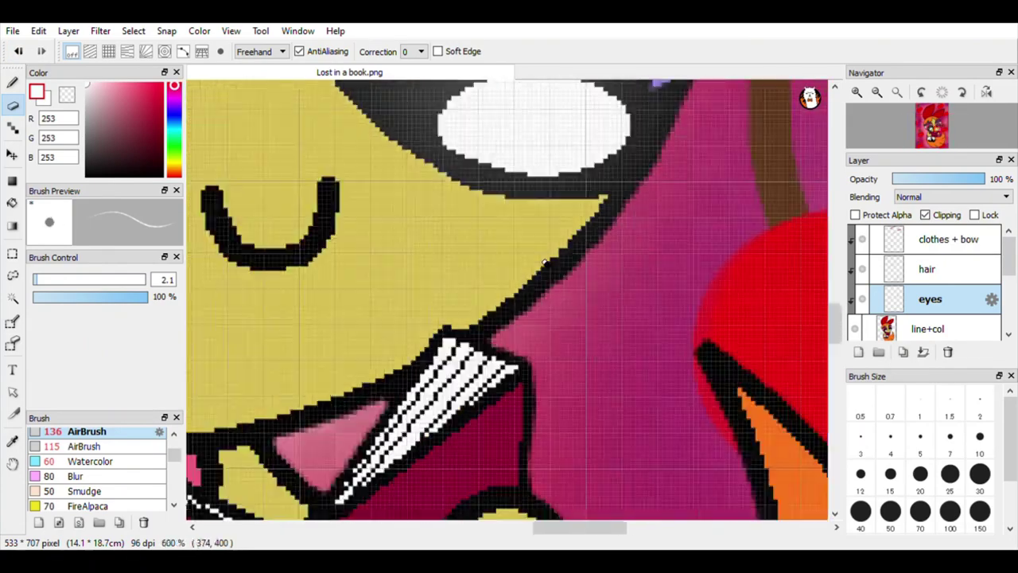
scroll(545, 263, "down", 6)
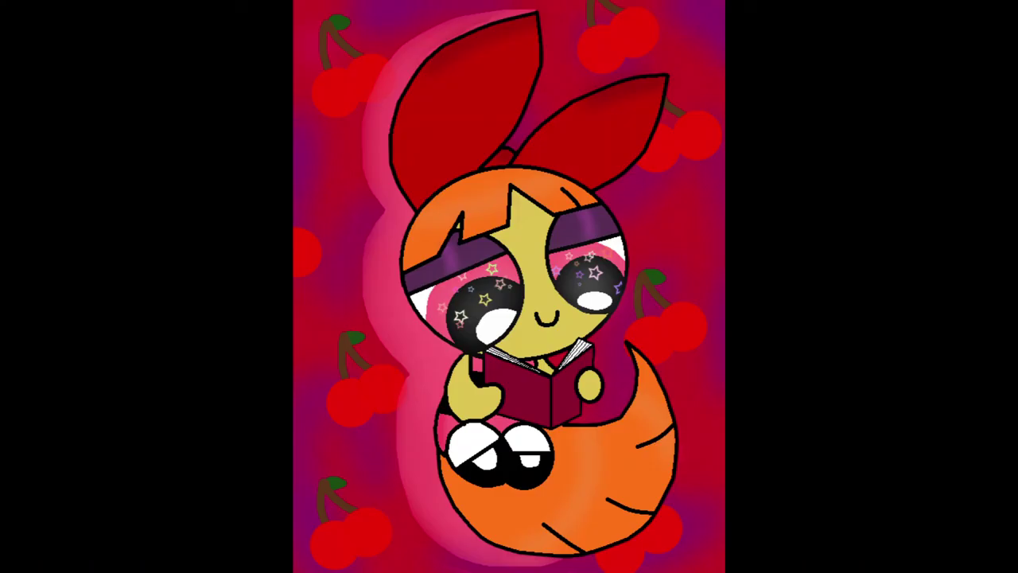